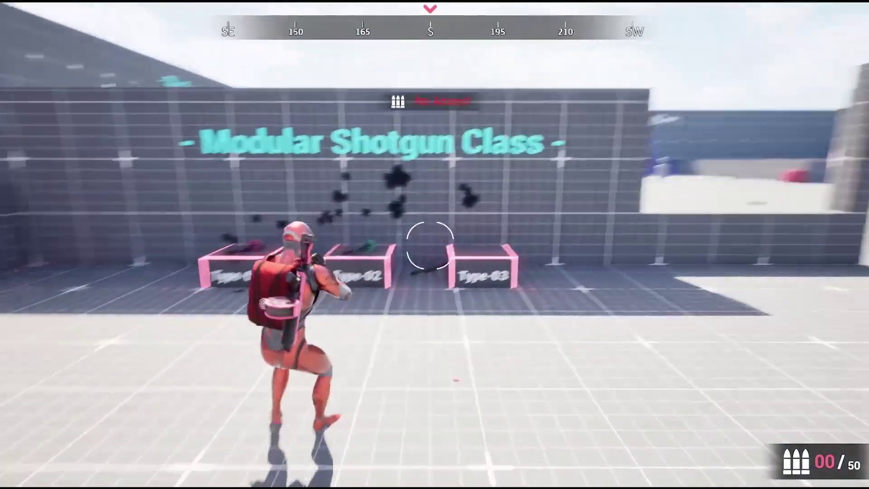
pyautogui.press('a')
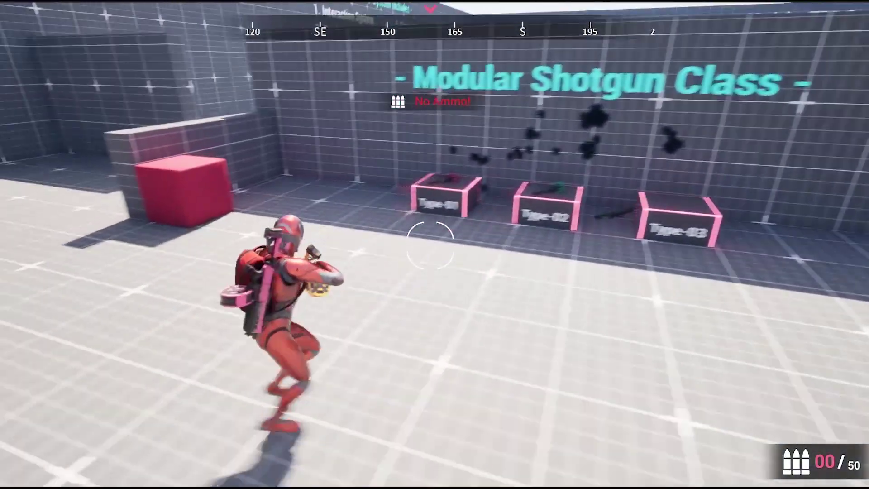
pyautogui.press('d')
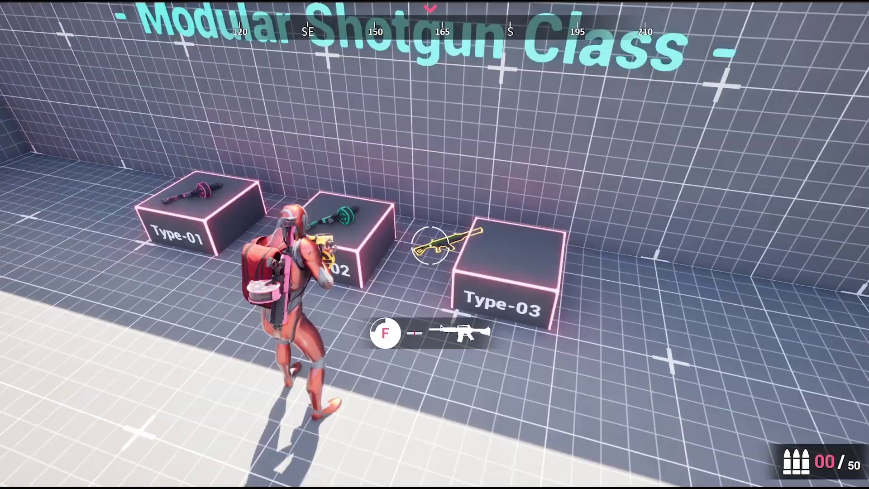
pyautogui.press('f')
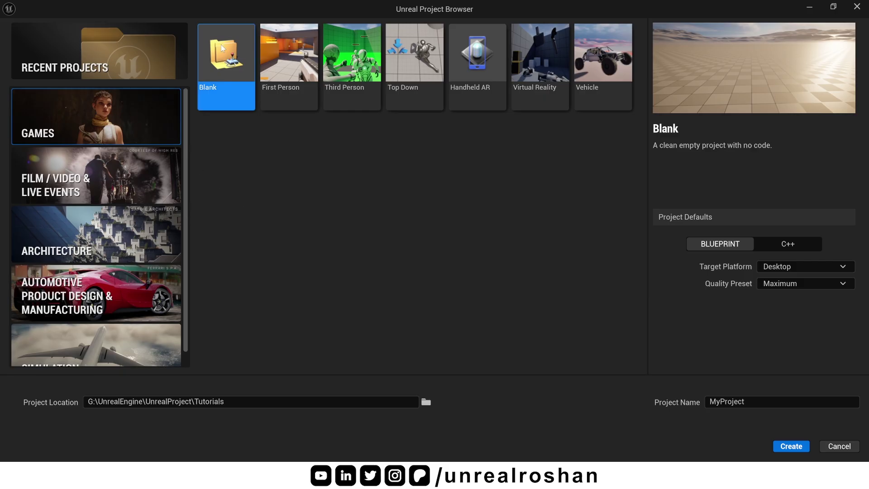
# - Select the Third Person template for a new game project
pyautogui.click(353, 65)
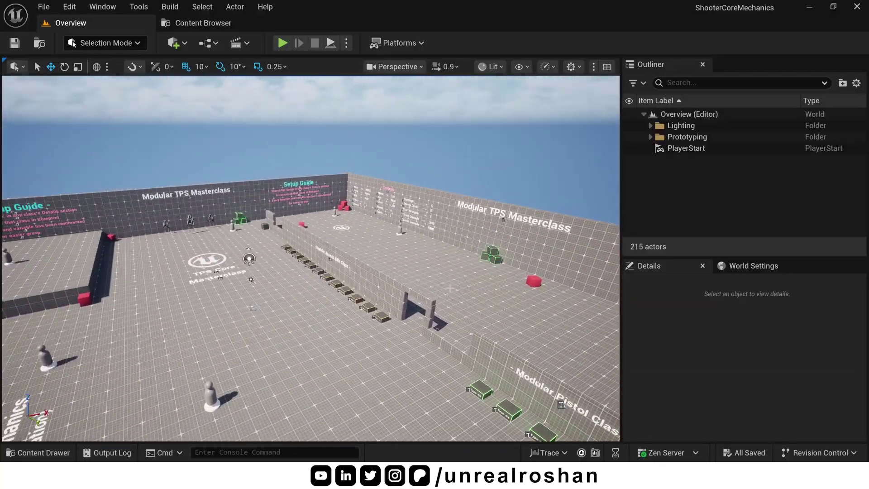
# - Browse to the ShooterCore folder inside the project's Content folder and review its subfolders
pyautogui.keyDown('alt'); pyautogui.moveTo(354, 321); pyautogui.dragTo(308, 306); pyautogui.keyUp('alt')
pyautogui.click(209, 24)
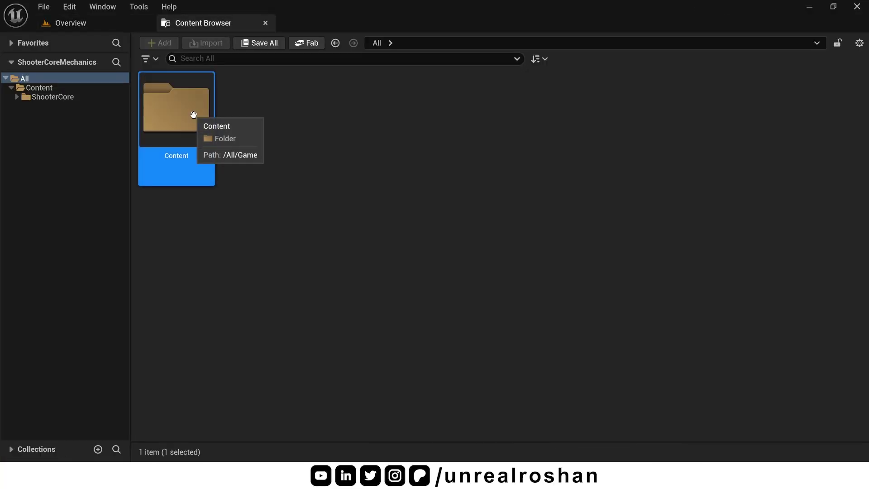
pyautogui.doubleClick(193, 115)
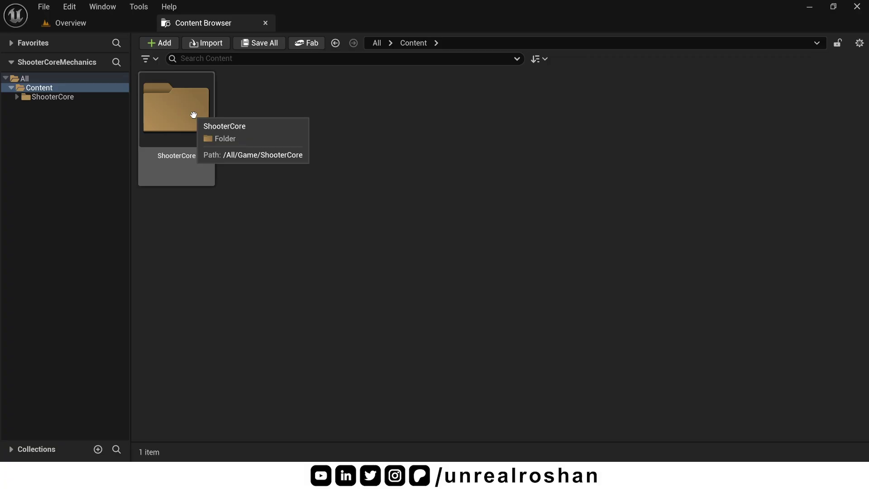
pyautogui.doubleClick(193, 115)
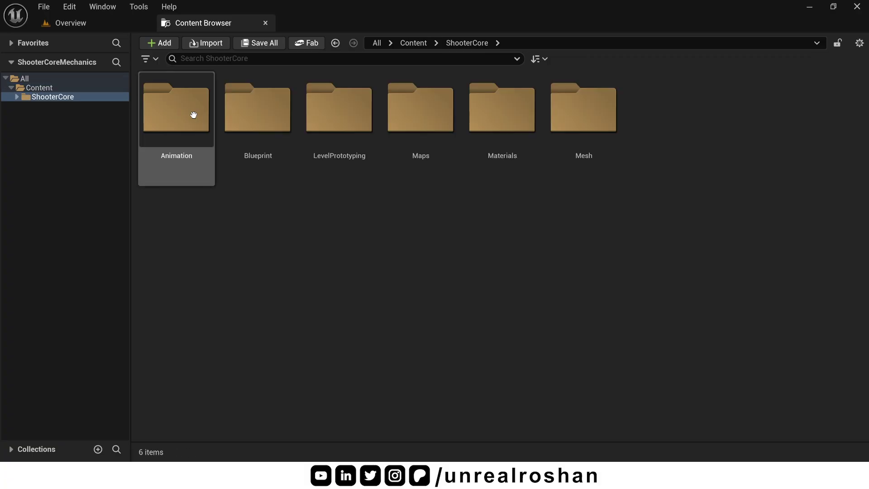
pyautogui.click(190, 129)
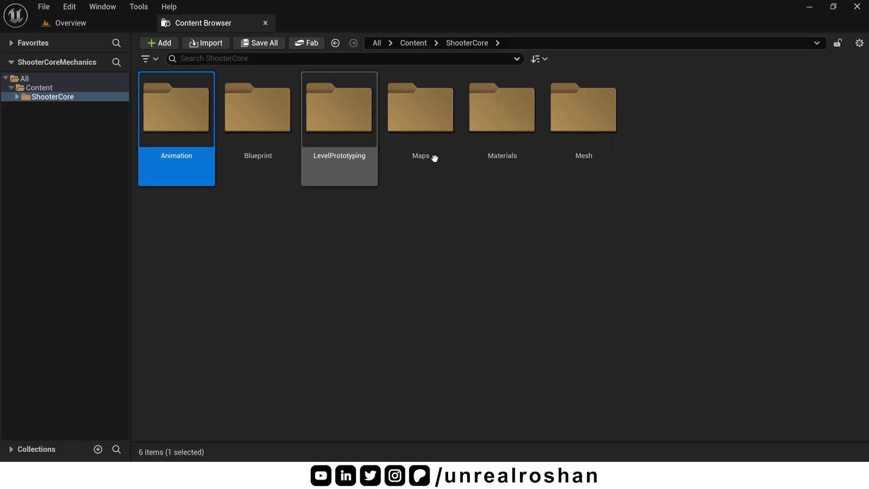
pyautogui.keyDown('shift'); pyautogui.click(563, 109); pyautogui.keyUp('shift')
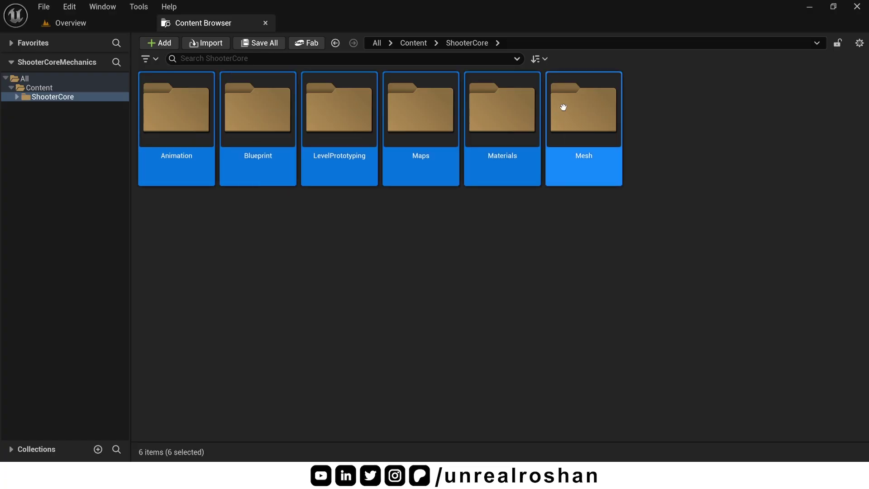
pyautogui.click(545, 237)
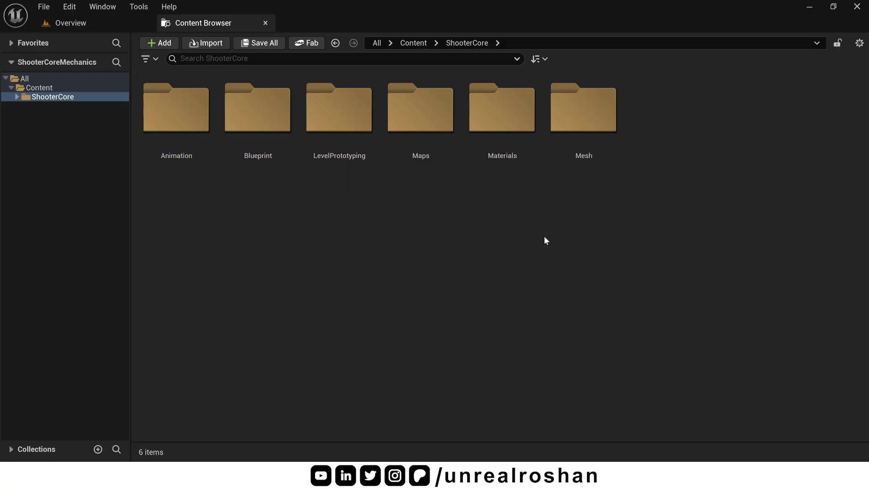
# - Inspect the SKM_Manny skeletal mesh, physics asset and skeleton in the Mesh/Skeletal/Default folder
pyautogui.click(587, 118)
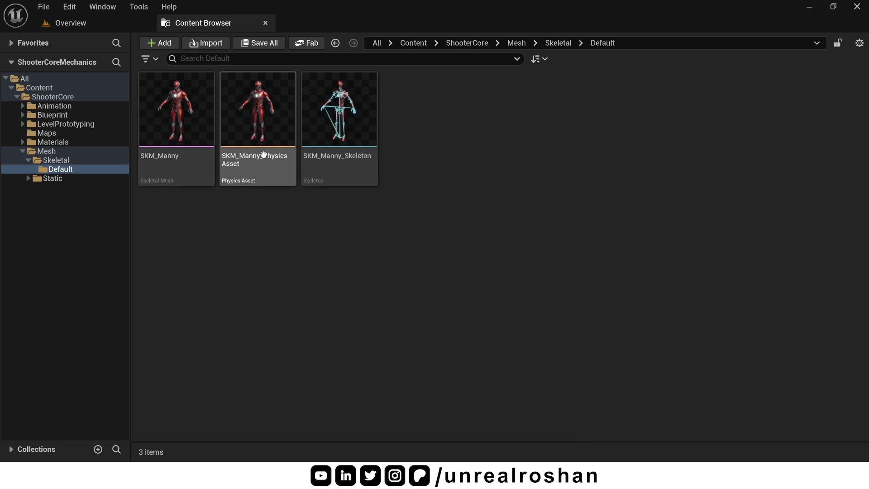
pyautogui.click(176, 174)
pyautogui.click(278, 174)
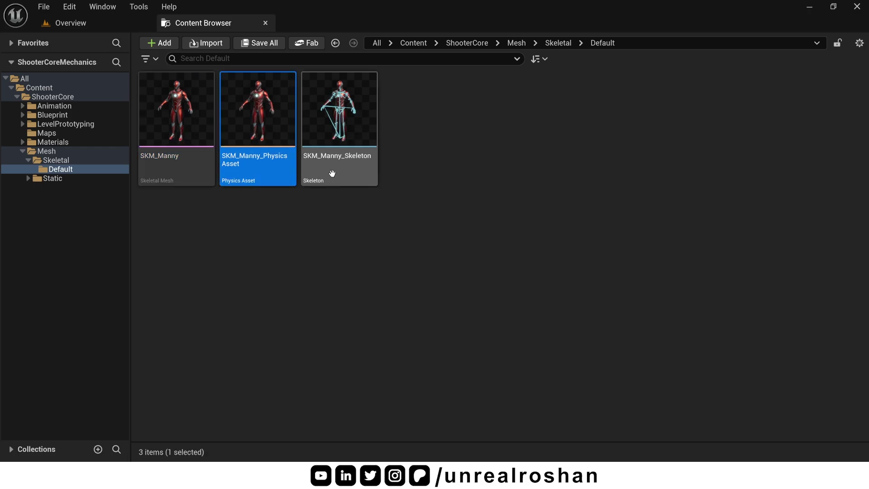
pyautogui.click(340, 172)
# - Look through ShooterCore's Materials folder, checking the Manny instances, M_Mannequin and the CornerGlow material instances
pyautogui.click(465, 43)
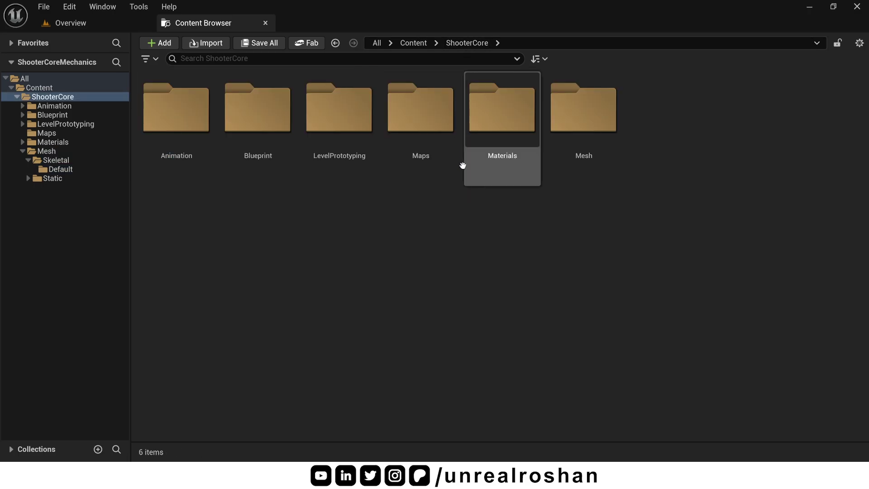
pyautogui.doubleClick(496, 171)
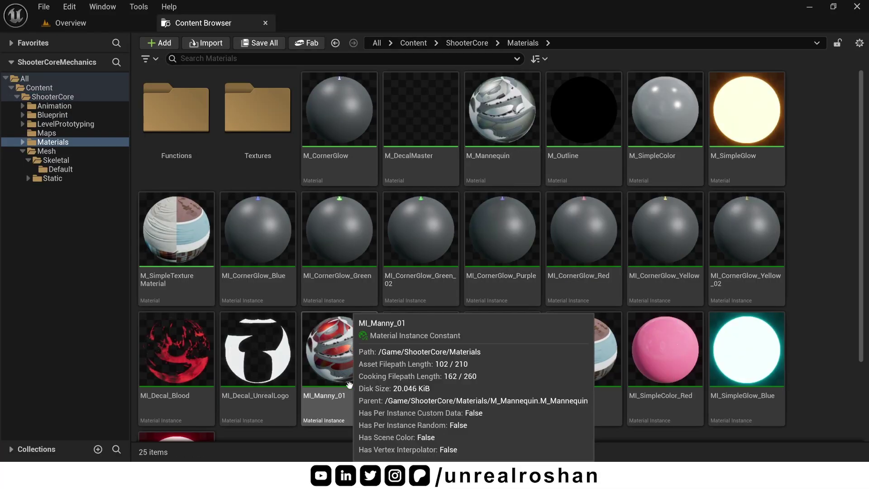
pyautogui.click(350, 385)
pyautogui.click(407, 378)
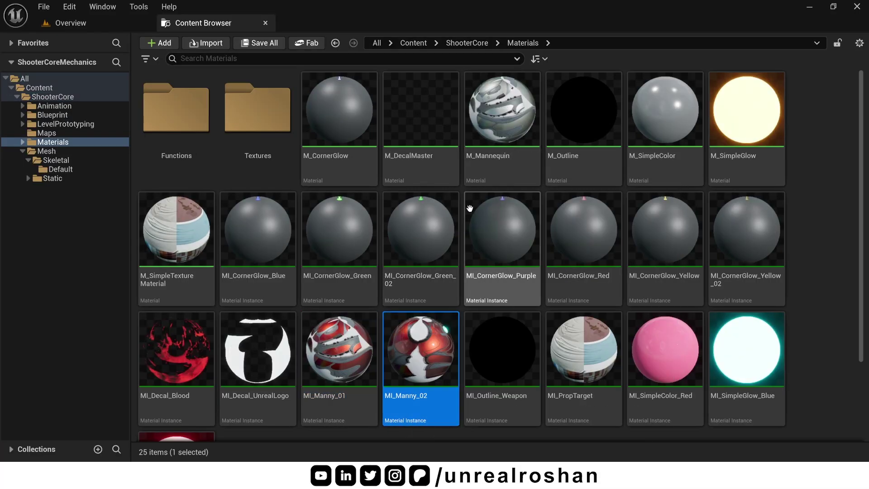
pyautogui.click(486, 171)
pyautogui.moveTo(487, 170)
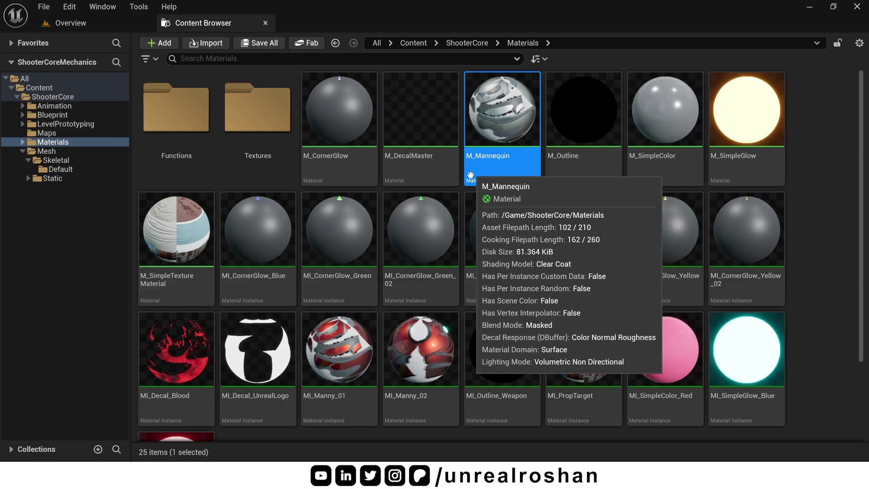
pyautogui.click(266, 241)
pyautogui.keyDown('shift'); pyautogui.click(734, 229); pyautogui.keyUp('shift')
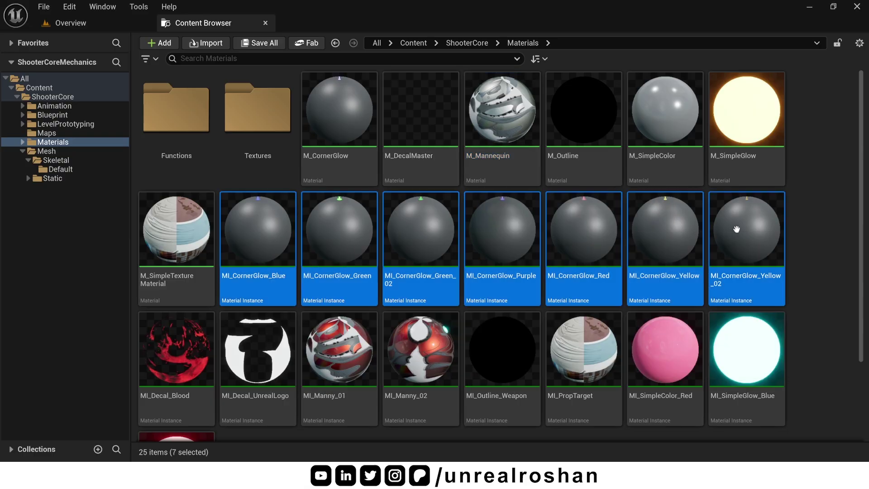
pyautogui.click(503, 117)
# - Open ShooterCore's Maps folder and select the Overview level asset
pyautogui.click(481, 44)
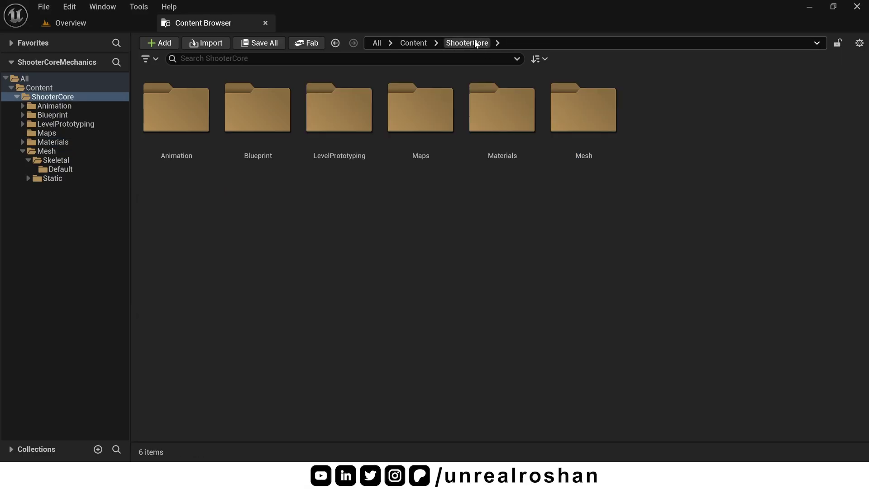
pyautogui.doubleClick(401, 122)
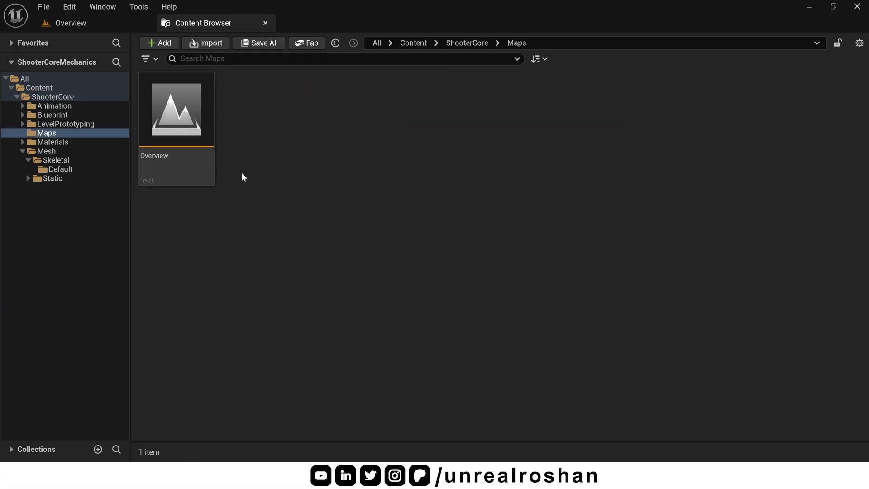
pyautogui.click(202, 166)
# - Return to the Overview level and examine the Modular Assault Rifle Class wall with its weapon pedestals
pyautogui.click(86, 25)
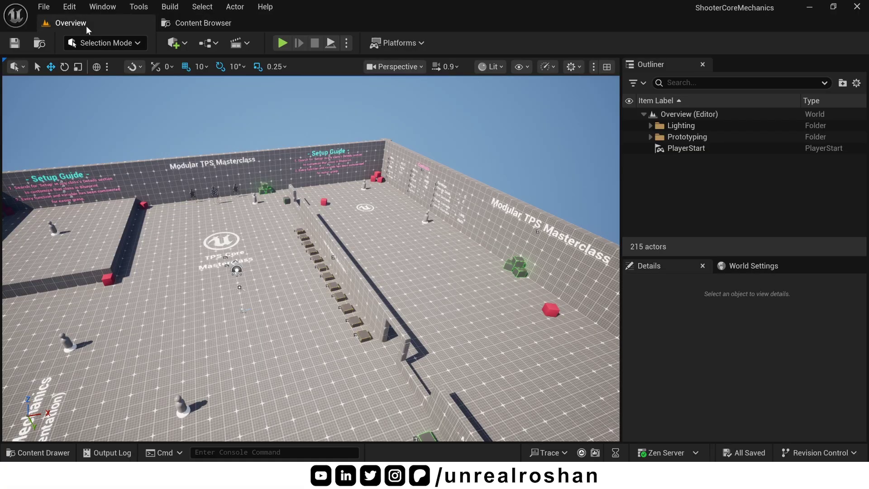
pyautogui.press('d')
pyautogui.moveTo(340, 339); pyautogui.dragTo(249, 342, button='right')
pyautogui.press('w')
pyautogui.moveTo(163, 315); pyautogui.dragTo(217, 317, button='right')
pyautogui.press('a')
pyautogui.moveTo(371, 264); pyautogui.dragTo(380, 269, button='right')
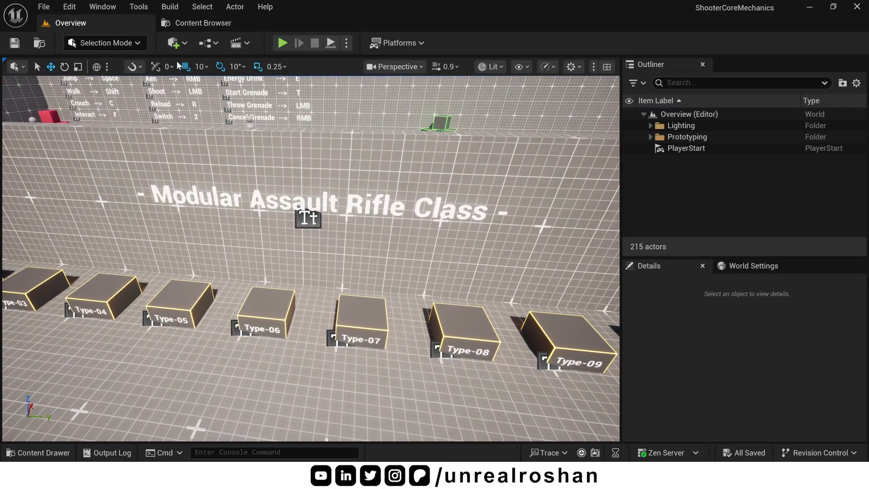
# - Review the LevelPrototyping subfolders in the Content Browser and inspect the static meshes in its Meshes folder
pyautogui.click(206, 23)
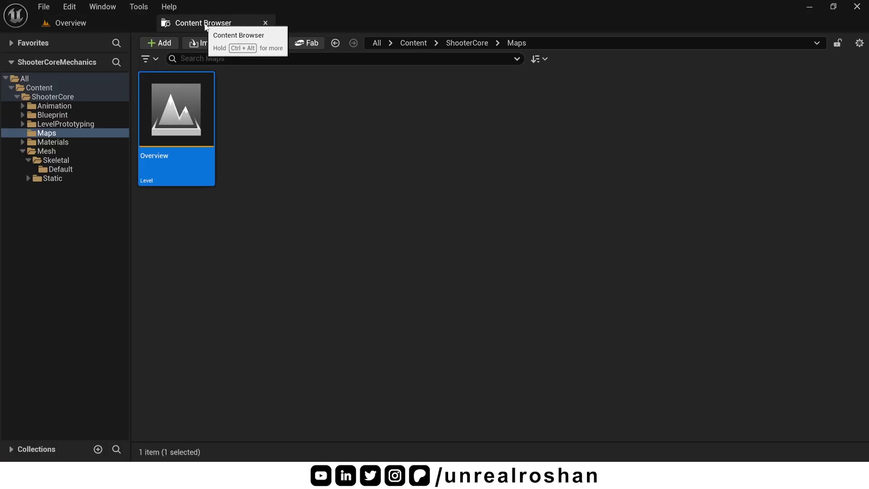
pyautogui.click(466, 43)
pyautogui.doubleClick(335, 135)
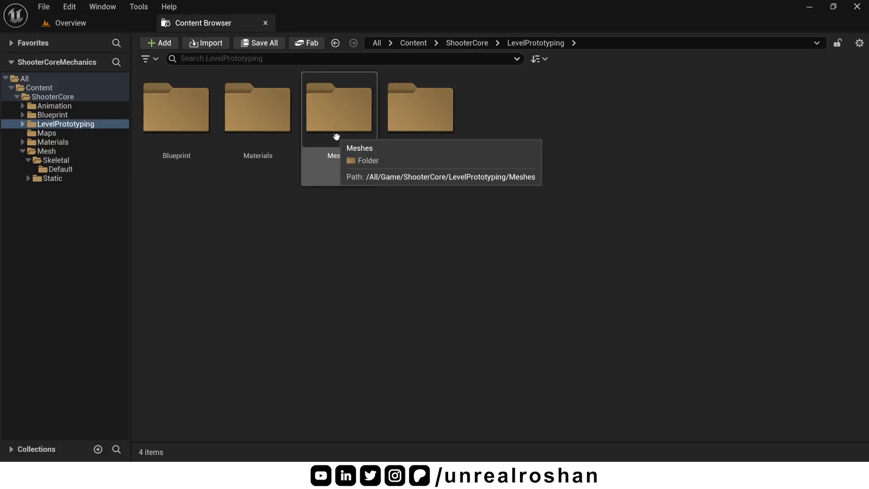
pyautogui.click(259, 169)
pyautogui.click(334, 171)
pyautogui.click(416, 166)
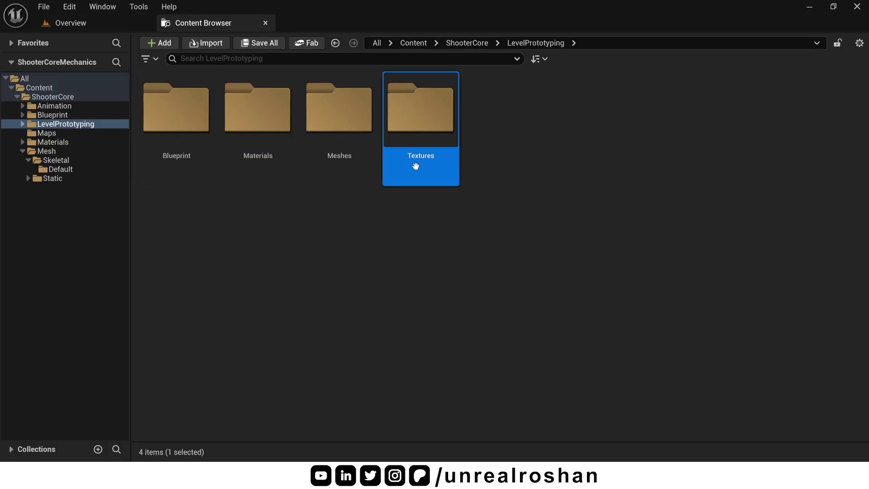
pyautogui.doubleClick(343, 168)
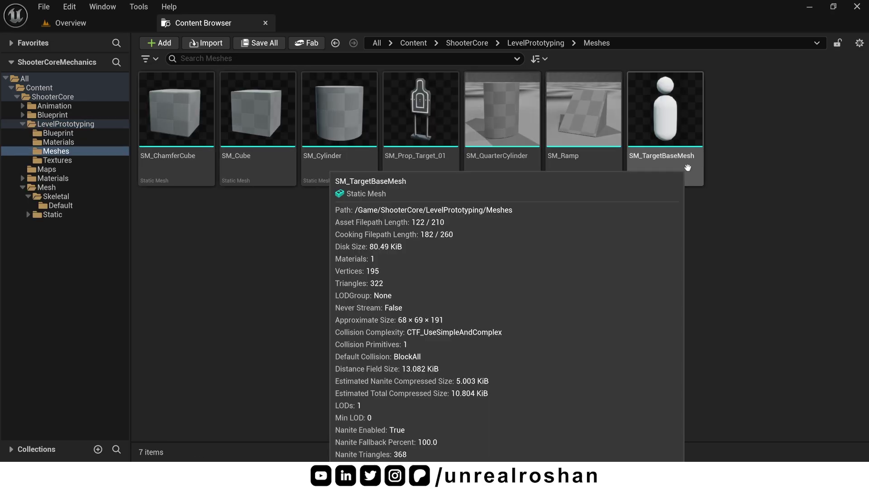
pyautogui.click(688, 168)
pyautogui.keyDown('shift'); pyautogui.click(204, 170); pyautogui.keyUp('shift')
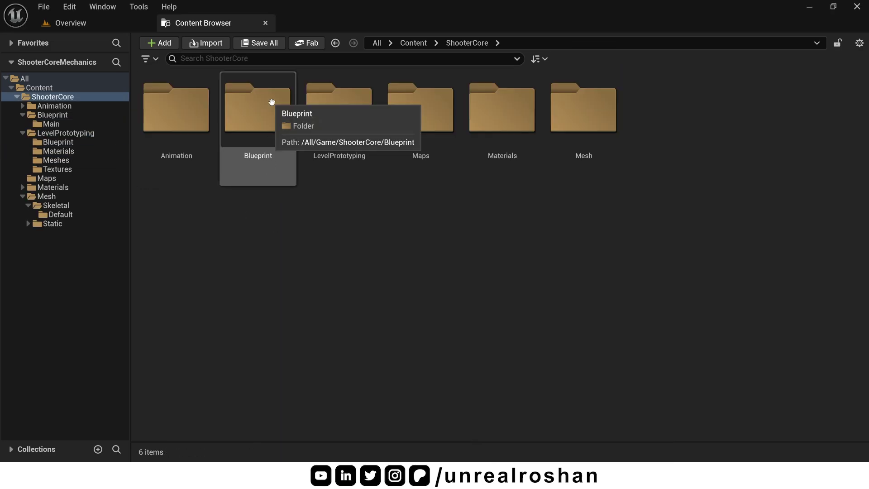
# - Point out ShooterCore's Blueprint and Animation folders, and open the Assets folder inside Animation
pyautogui.click(271, 102)
pyautogui.keyDown('ctrl'); pyautogui.click(174, 121); pyautogui.keyUp('ctrl')
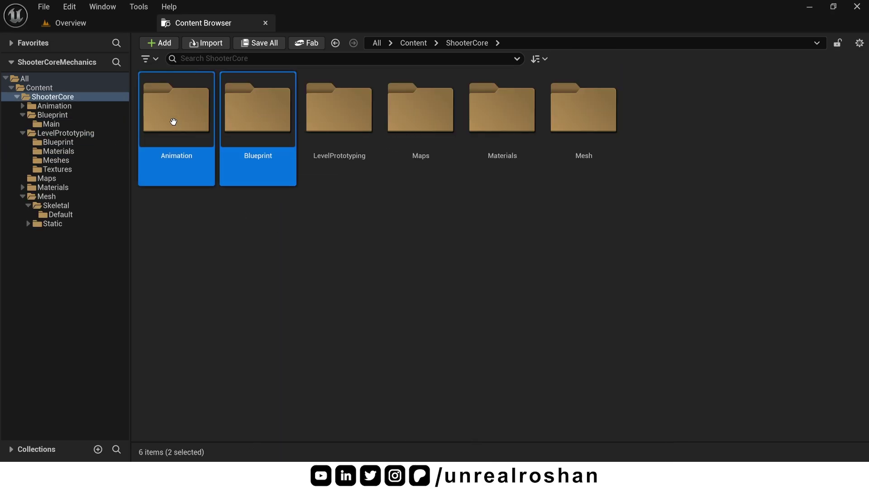
pyautogui.click(194, 206)
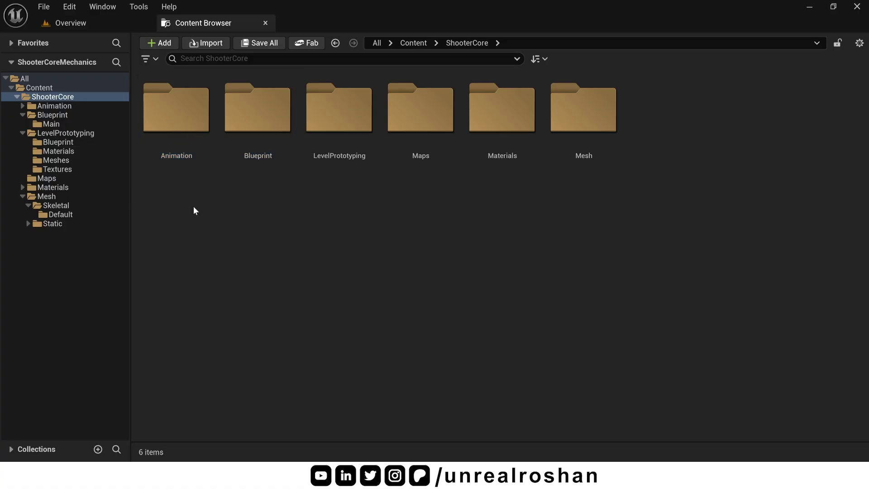
pyautogui.doubleClick(186, 138)
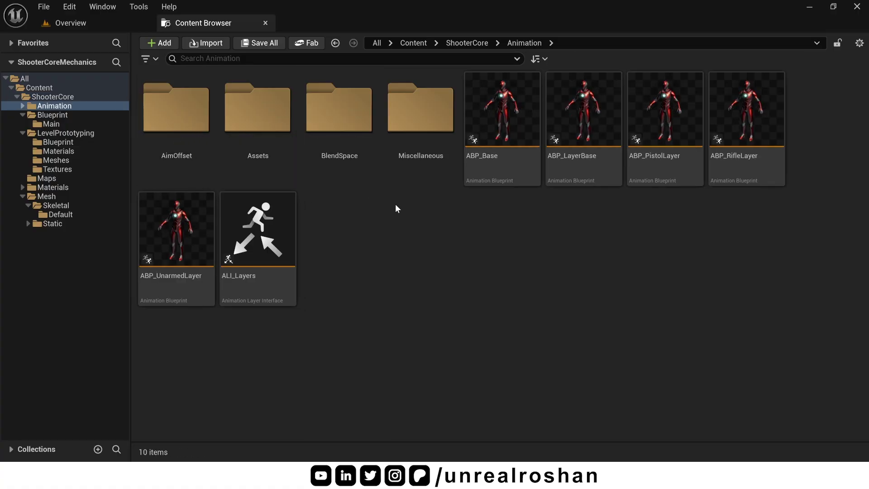
pyautogui.doubleClick(273, 137)
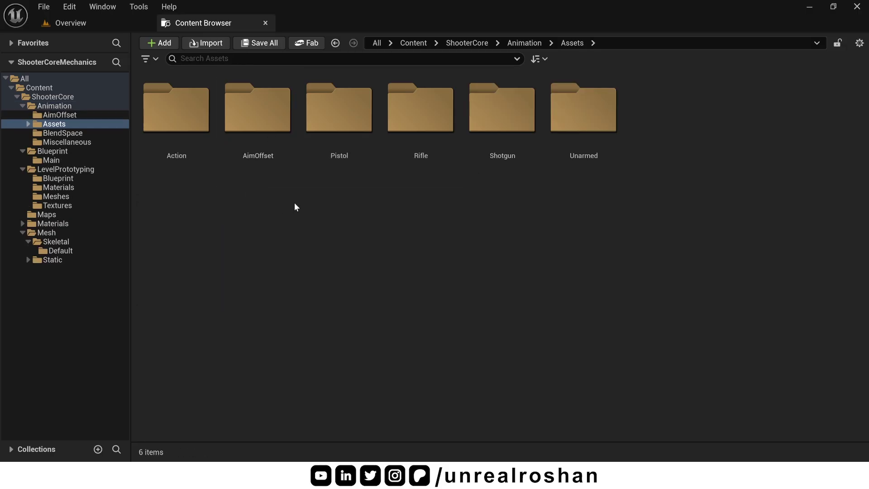
# - Open the Pistol animation folder and look through its animation sequences
pyautogui.click(355, 164)
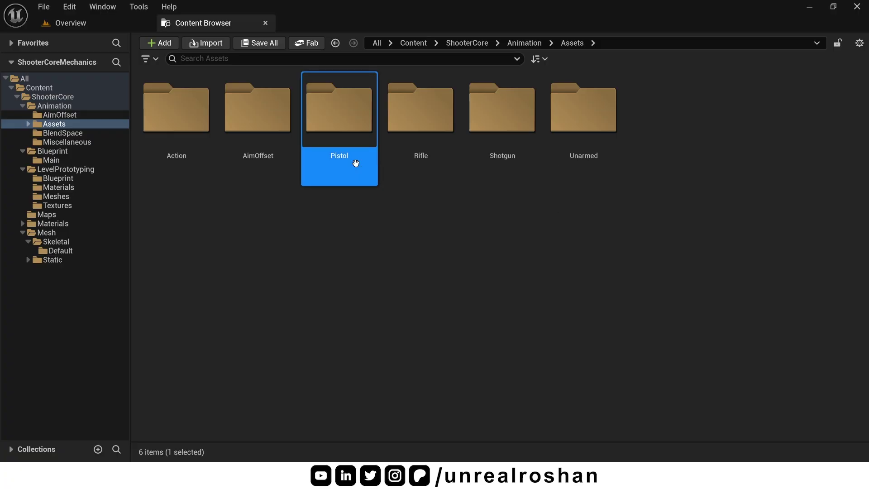
pyautogui.doubleClick(356, 164)
pyautogui.scroll(-1, 862, 109)
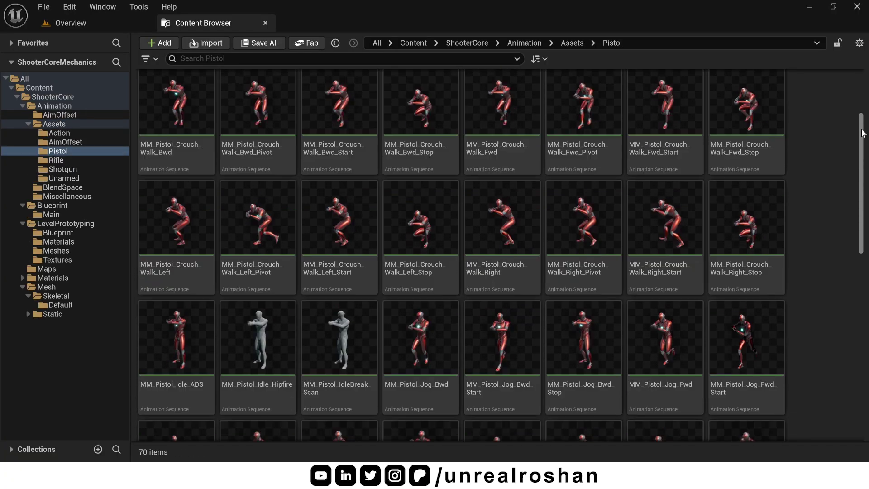
pyautogui.scroll(-8, 863, 133)
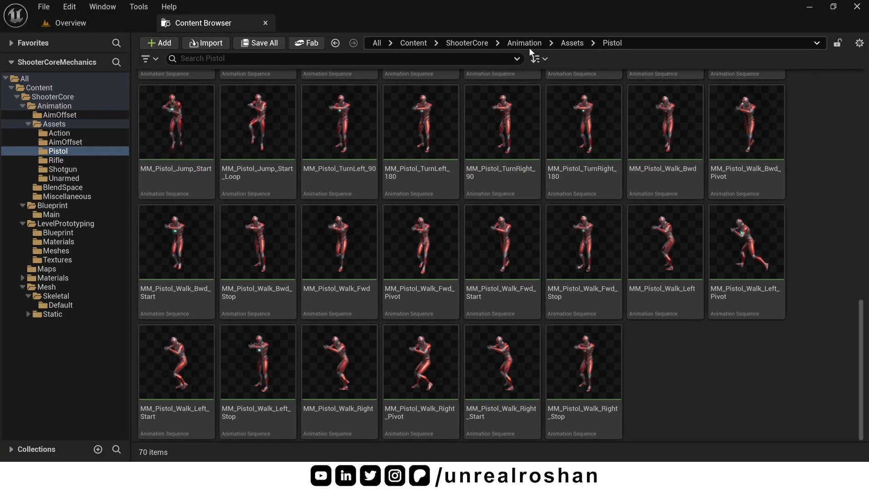
# - Go back to the animation Assets folder and select the Rifle, Shotgun and Unarmed folders together
pyautogui.click(571, 42)
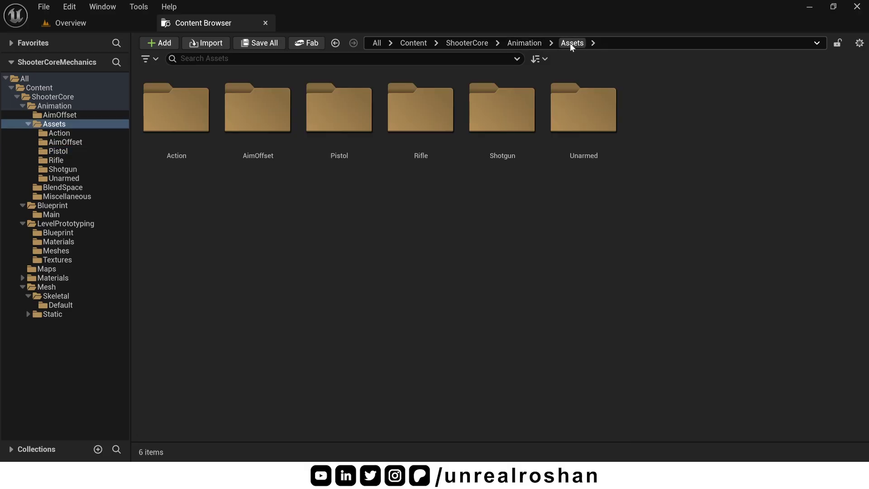
pyautogui.click(392, 175)
pyautogui.keyDown('ctrl'); pyautogui.click(505, 176); pyautogui.keyUp('ctrl')
pyautogui.keyDown('ctrl'); pyautogui.click(581, 170); pyautogui.keyUp('ctrl')
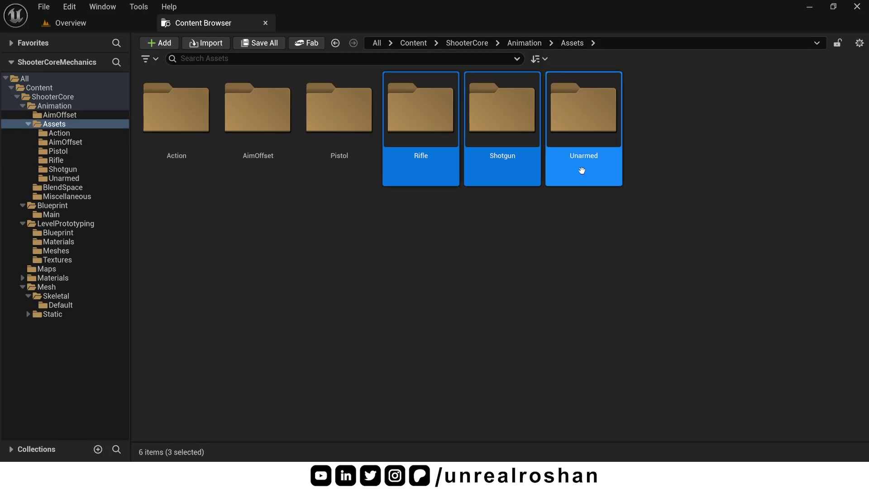
# - Return to the Animation folder and point out the ABP_Base and ABP_LayerBase animation blueprints together
pyautogui.click(382, 202)
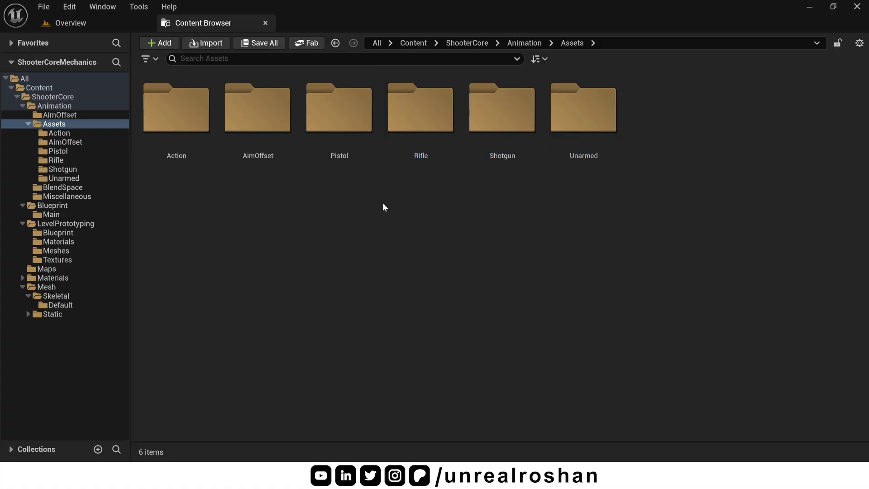
pyautogui.click(525, 43)
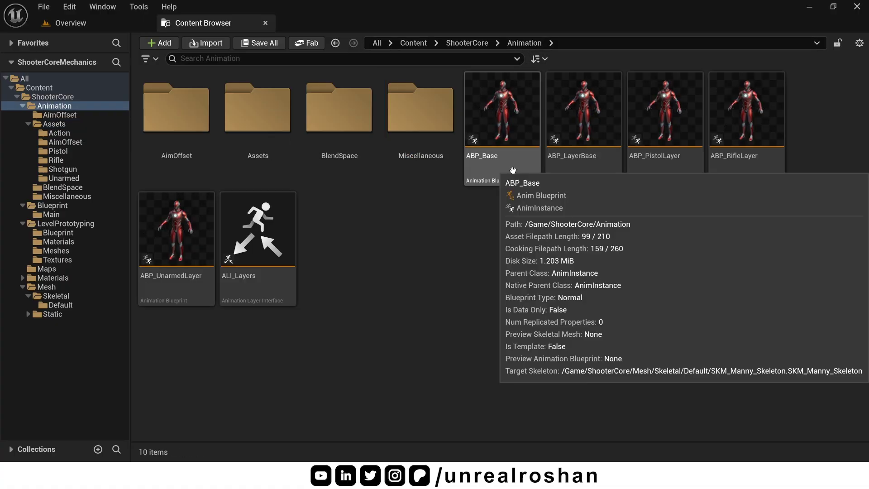
pyautogui.click(514, 174)
pyautogui.keyDown('ctrl'); pyautogui.click(579, 174); pyautogui.keyUp('ctrl')
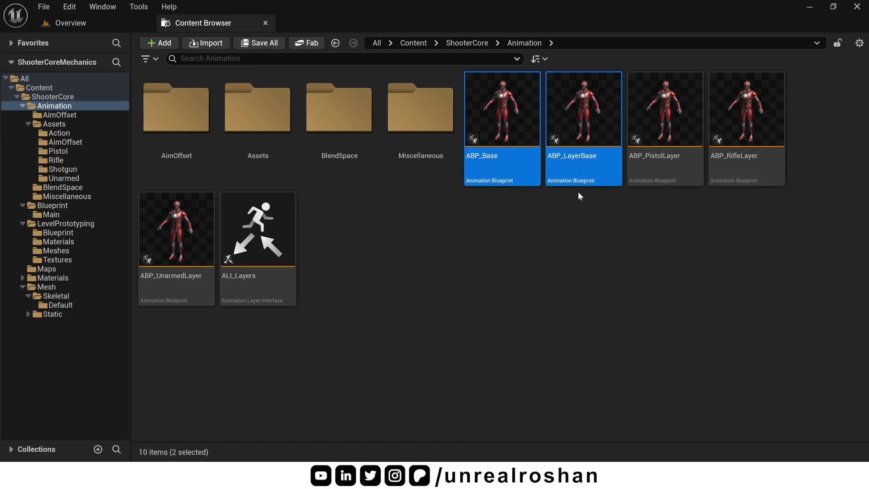
pyautogui.click(575, 207)
# - Open ABP_Base, look through its animation layers, functions and variables, and close it
pyautogui.doubleClick(520, 177)
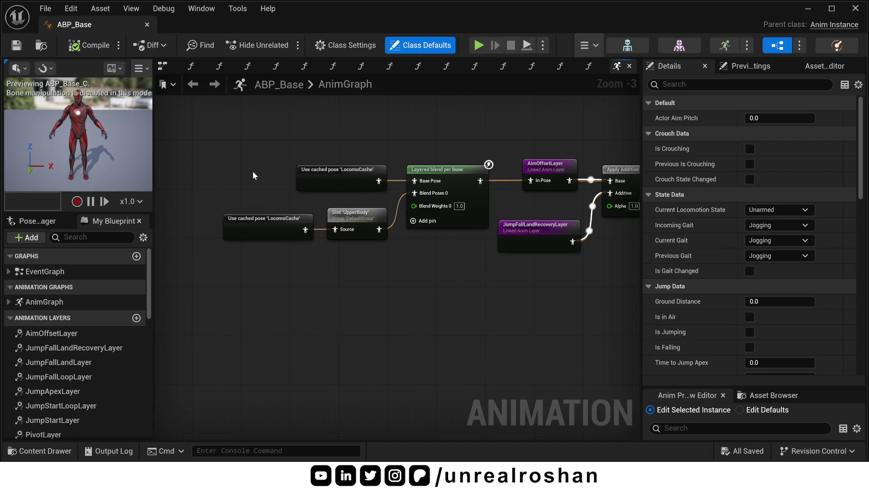
pyautogui.moveTo(154, 256); pyautogui.dragTo(151, 376)
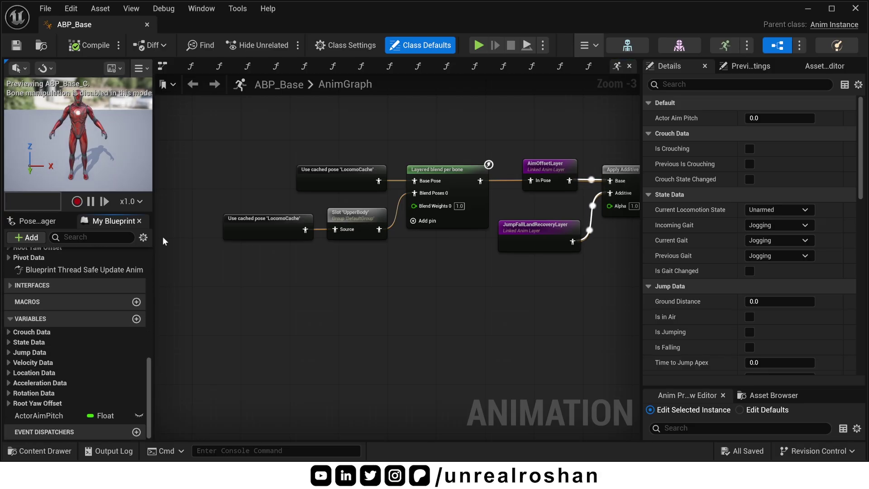
pyautogui.middleClick(112, 25)
# - Open ABP_LayerBase, look through its animation layers, functions and variables, and close it
pyautogui.doubleClick(568, 155)
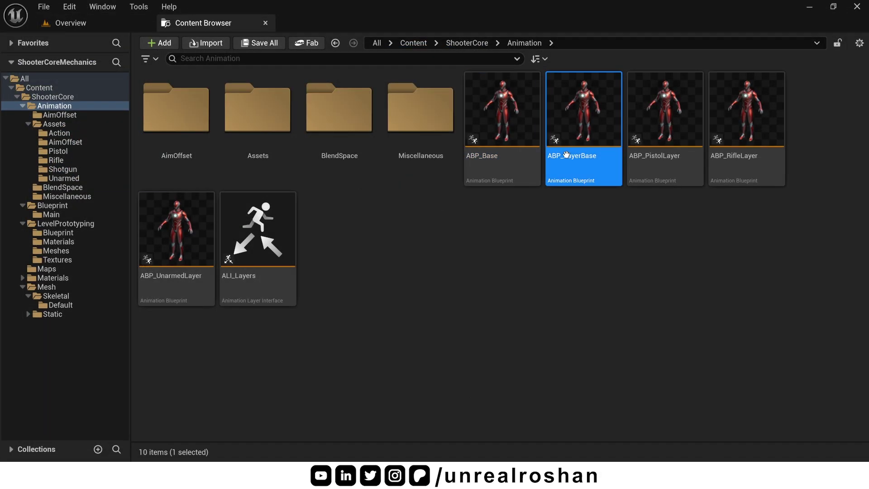
pyautogui.doubleClick(567, 157)
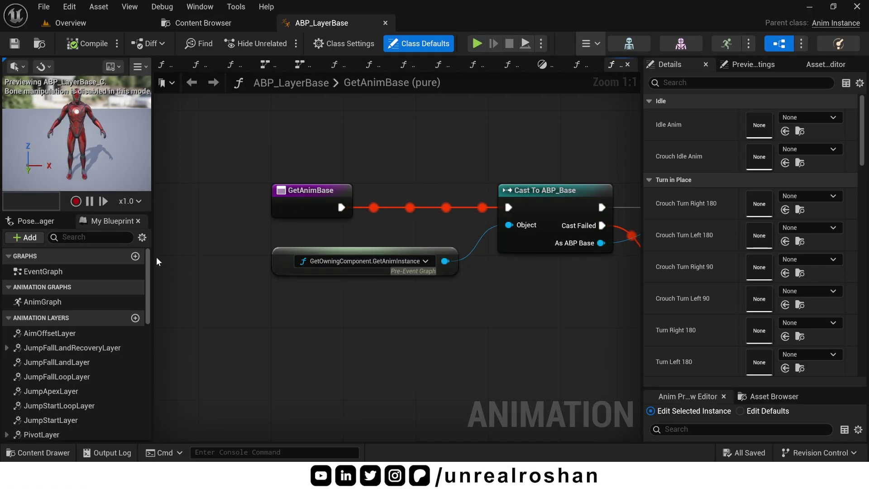
pyautogui.moveTo(147, 261); pyautogui.dragTo(150, 379)
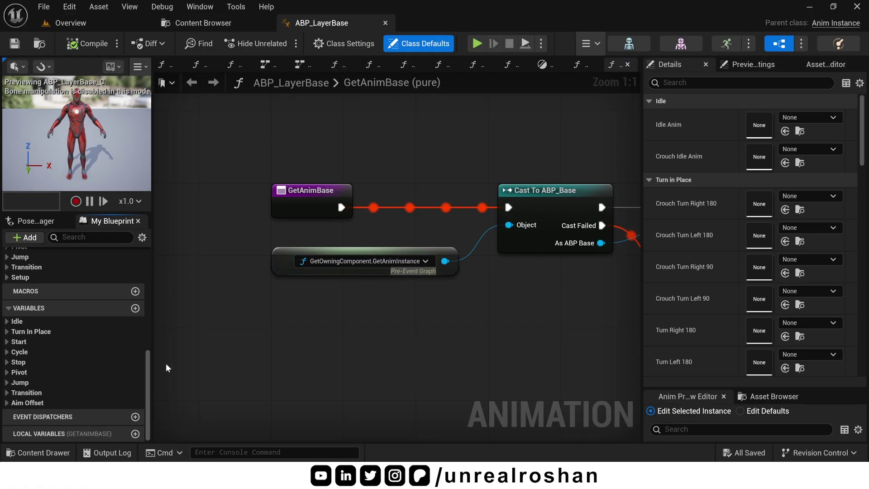
pyautogui.middleClick(336, 23)
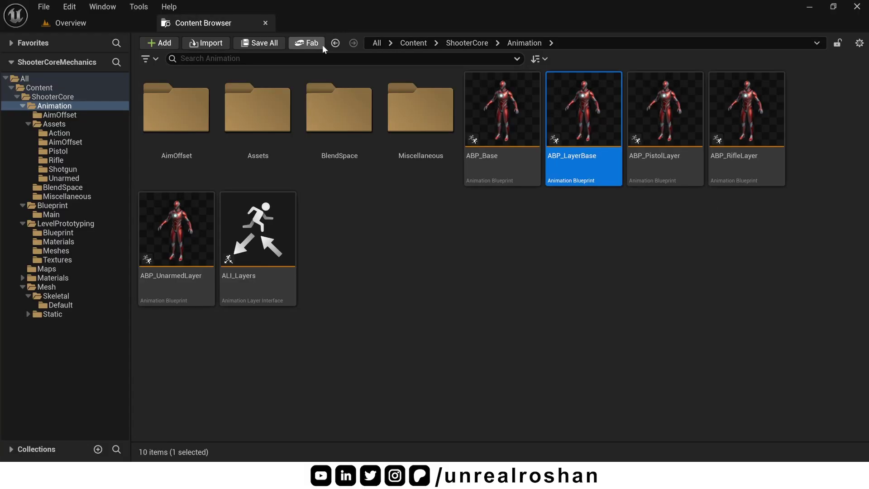
pyautogui.click(468, 243)
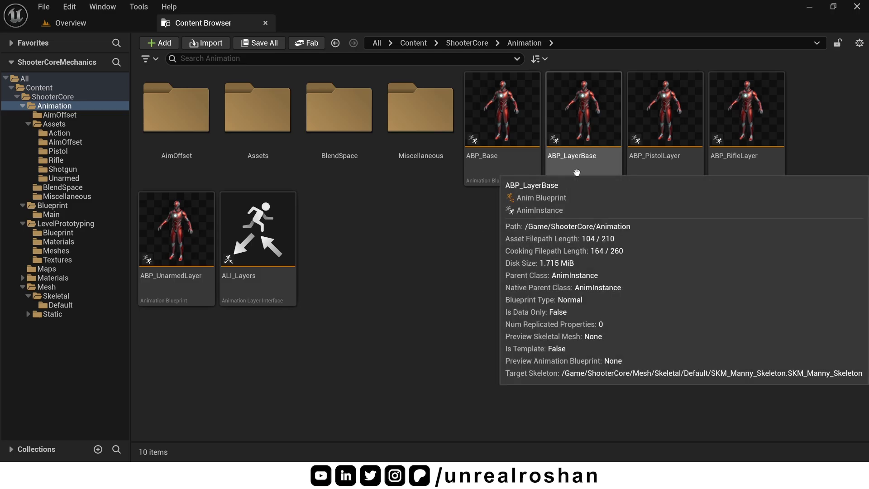
# - Create a child animation blueprint of ABP_LayerBase with SKM_Manny_Skeleton and name it ABP_SwordLayer
pyautogui.click(577, 172)
pyautogui.rightClick(577, 173)
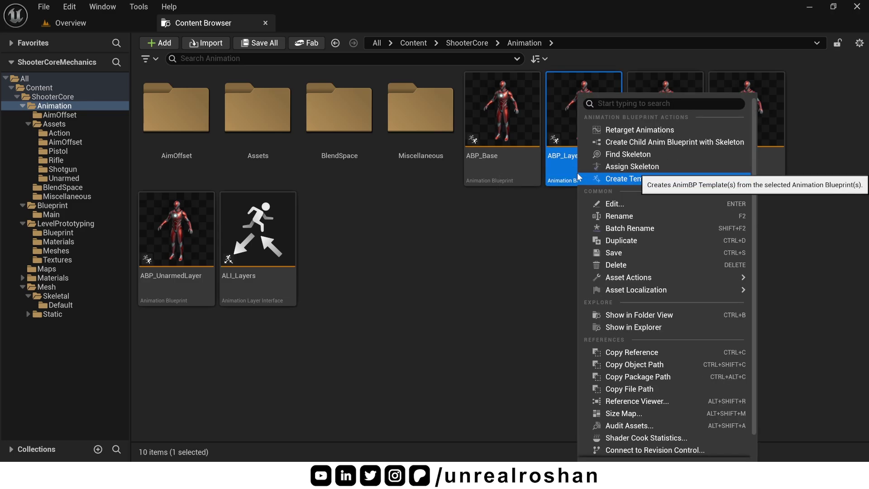
pyautogui.click(600, 140)
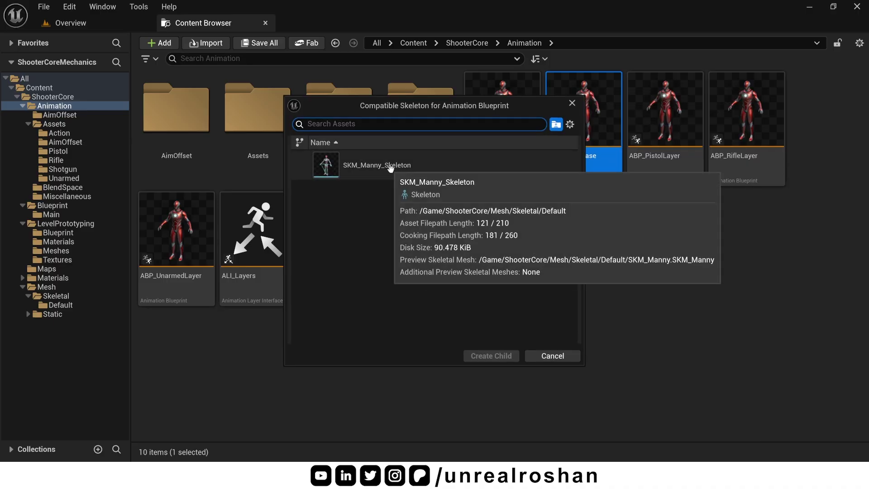
pyautogui.click(378, 166)
pyautogui.click(491, 356)
pyautogui.write('ABP_SwordLayer')
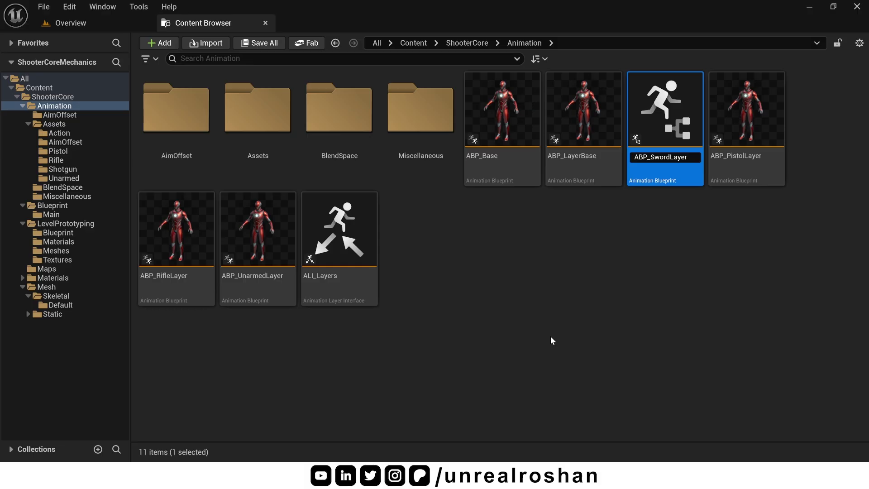
pyautogui.press('Return')
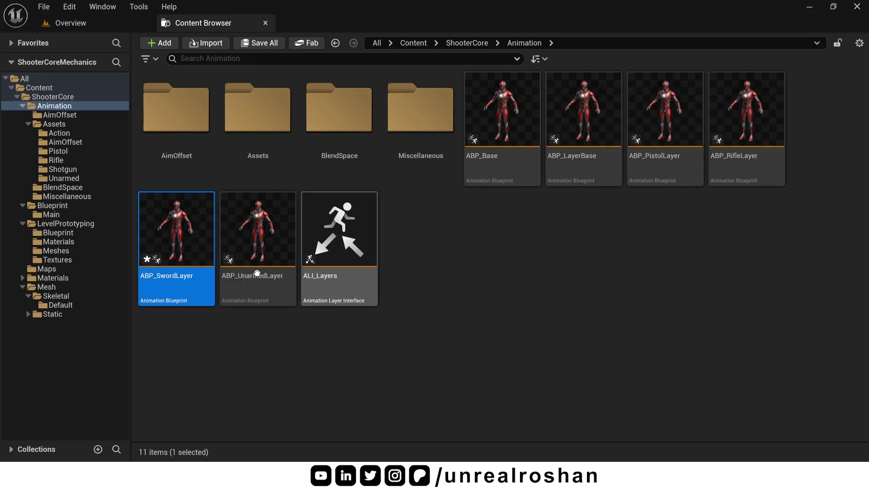
# - Open ABP_SwordLayer, examine its Idle, Turn in Place, Start, Pivot, Jump and Transition animation properties, and close it
pyautogui.doubleClick(181, 233)
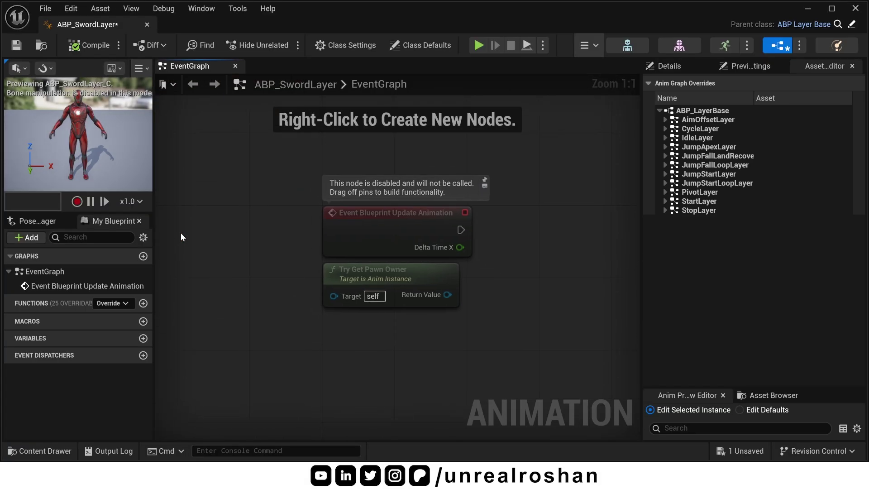
pyautogui.click(680, 64)
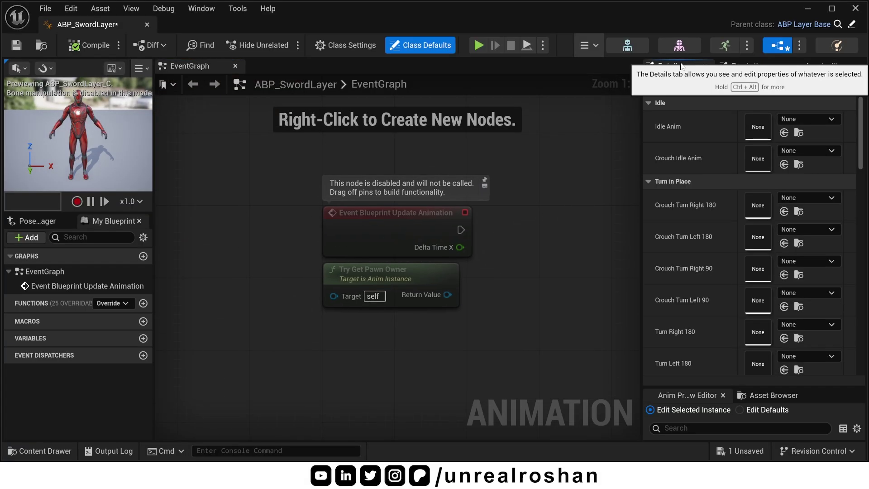
pyautogui.moveTo(861, 114)
pyautogui.mouseDown()
pyautogui.moveTo(865, 289)
pyautogui.moveTo(863, 101)
pyautogui.mouseUp()
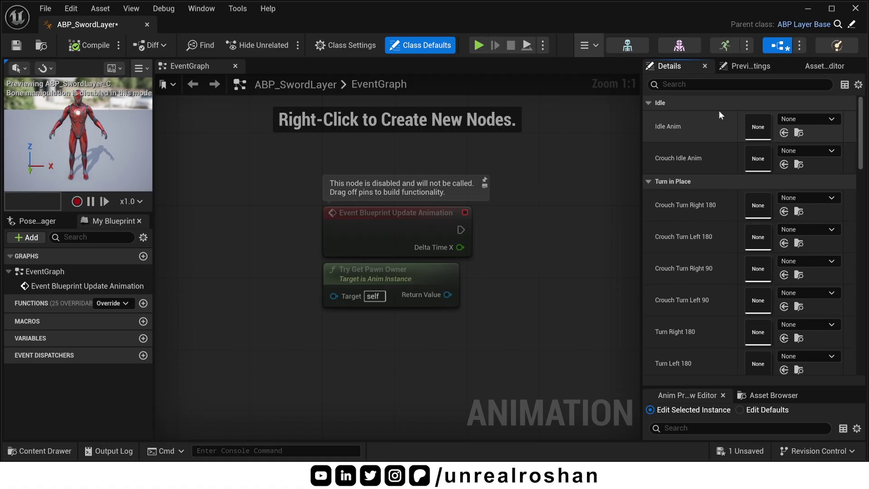
pyautogui.click(676, 102)
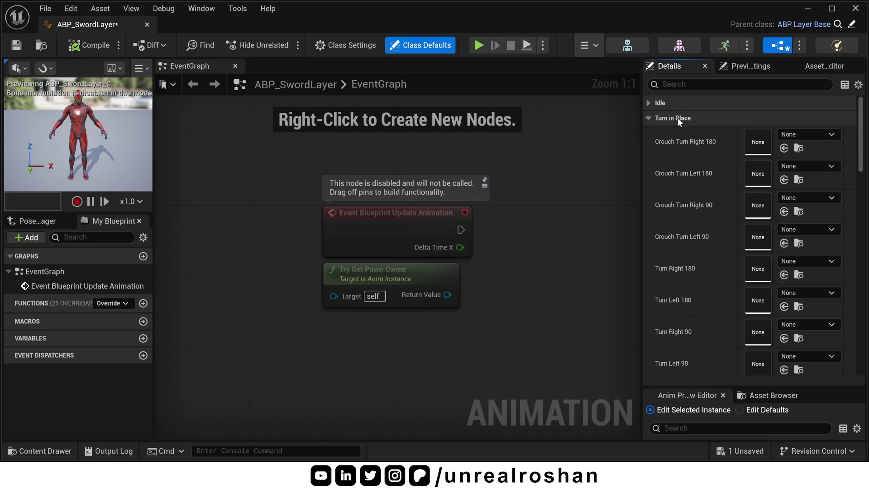
pyautogui.click(677, 118)
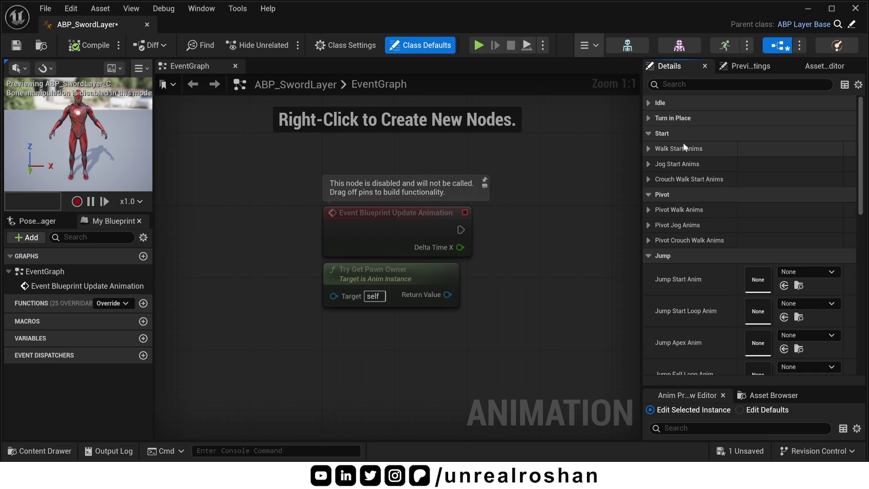
pyautogui.click(648, 149)
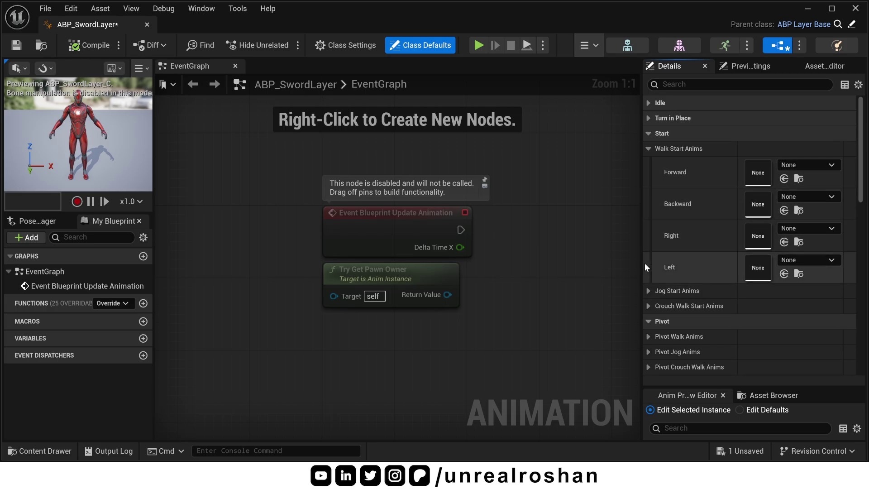
pyautogui.scroll(-5, 864, 233)
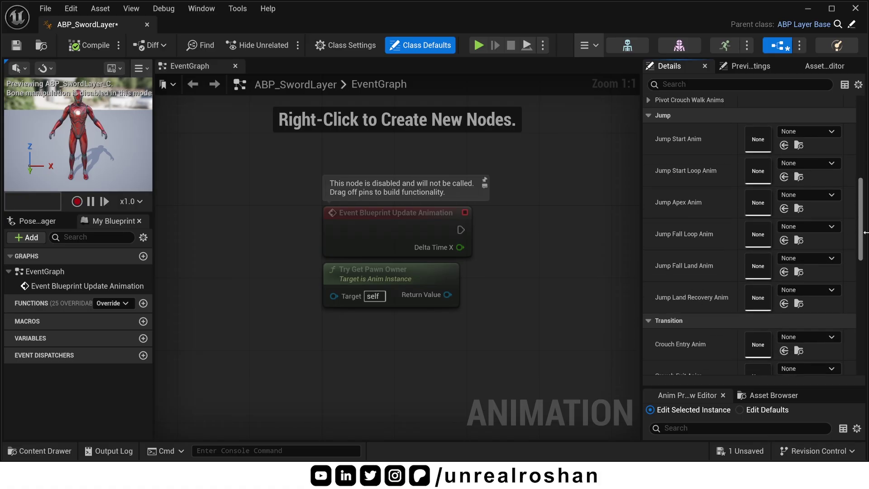
pyautogui.scroll(5, 864, 232)
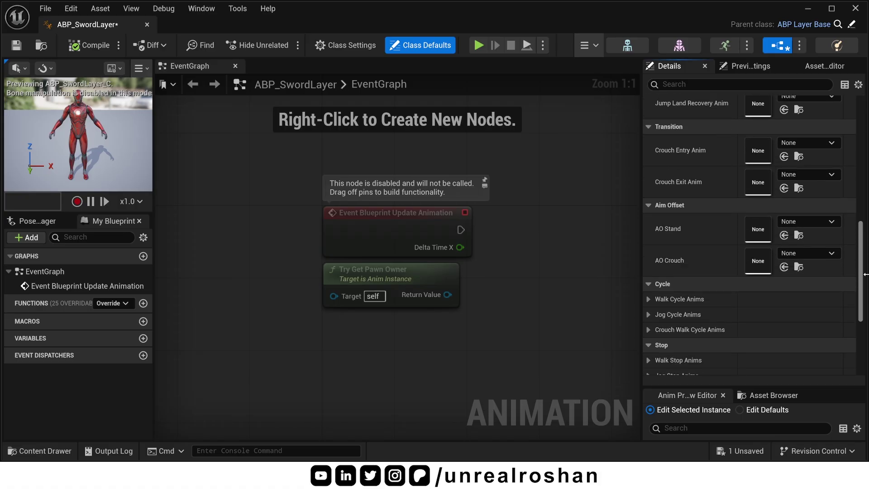
pyautogui.middleClick(95, 28)
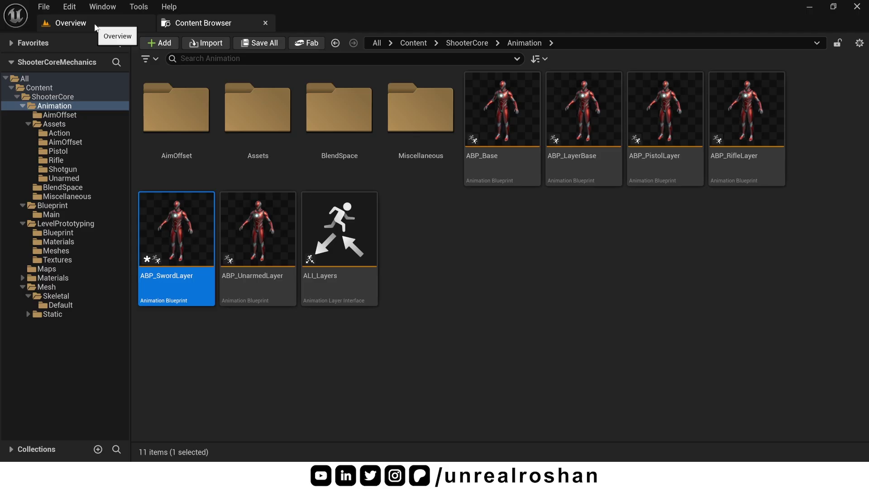
# - Switch to BP_Player's event graph, add a Mesh reference and connect a Get Anim Instance node to it
pyautogui.hotkey('alt', 'Tab')
pyautogui.moveTo(79, 140); pyautogui.dragTo(415, 230)
pyautogui.write('getaniminsta')
pyautogui.press('Return')
pyautogui.moveTo(385, 281); pyautogui.dragTo(299, 282, button='right')
# - Add a Link Anim Class Layers node from Get Anim Instance's return value and set its class to ABP_SwordLayer
pyautogui.moveTo(395, 235); pyautogui.dragTo(410, 245)
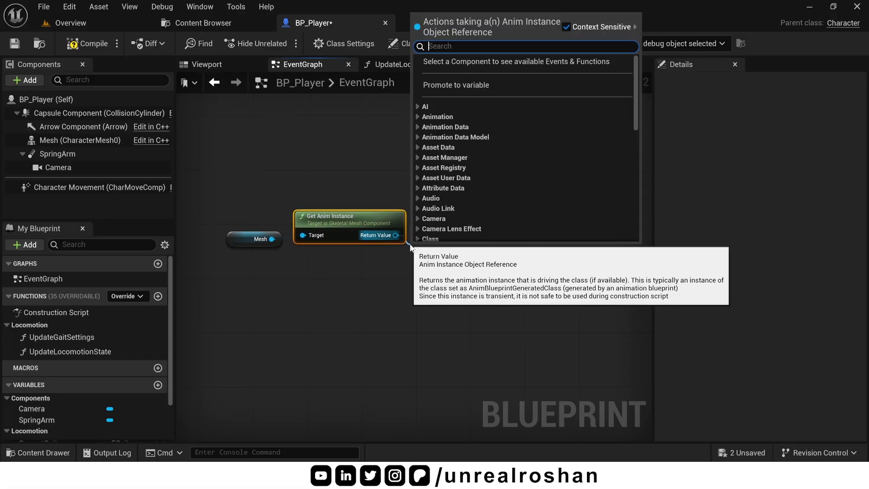
pyautogui.write('linkanim')
pyautogui.click(504, 80)
pyautogui.moveTo(461, 260); pyautogui.dragTo(482, 227)
pyautogui.moveTo(252, 261); pyautogui.dragTo(343, 256)
pyautogui.click(463, 264)
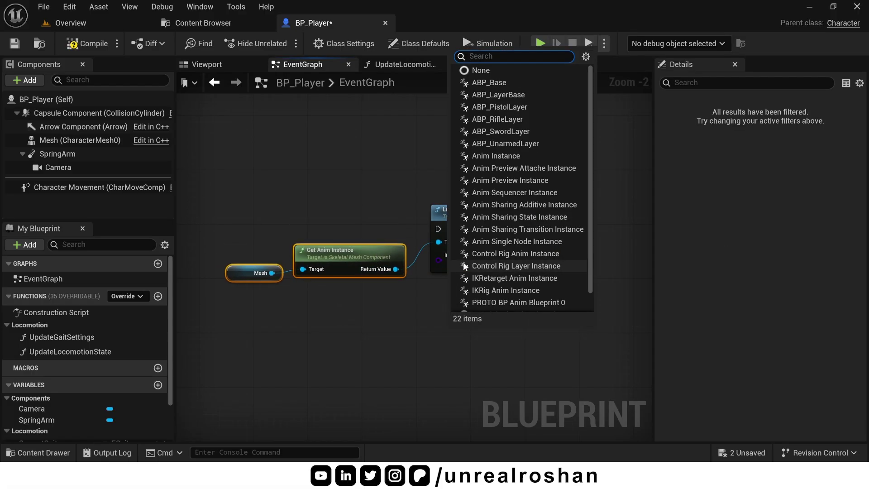
pyautogui.click(500, 131)
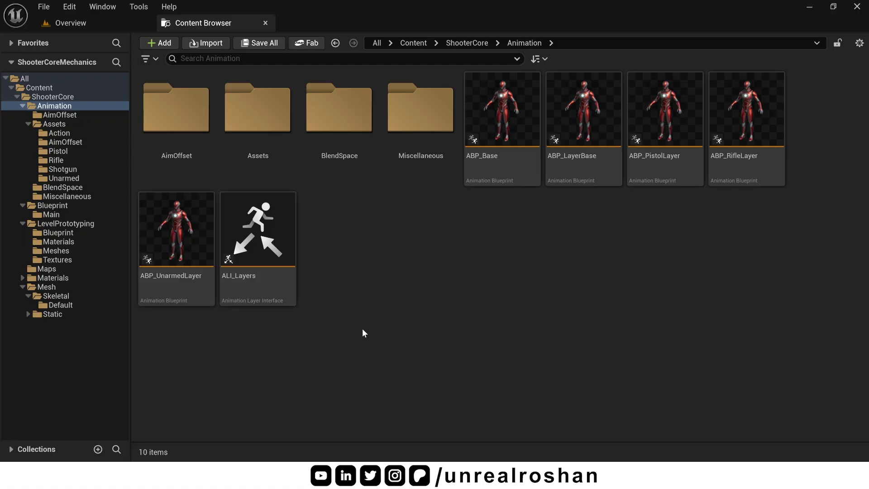
# - Go to ShooterCore's Blueprint/Main folder, open the PC_Main player controller to inspect its event graph, and close it
pyautogui.click(467, 43)
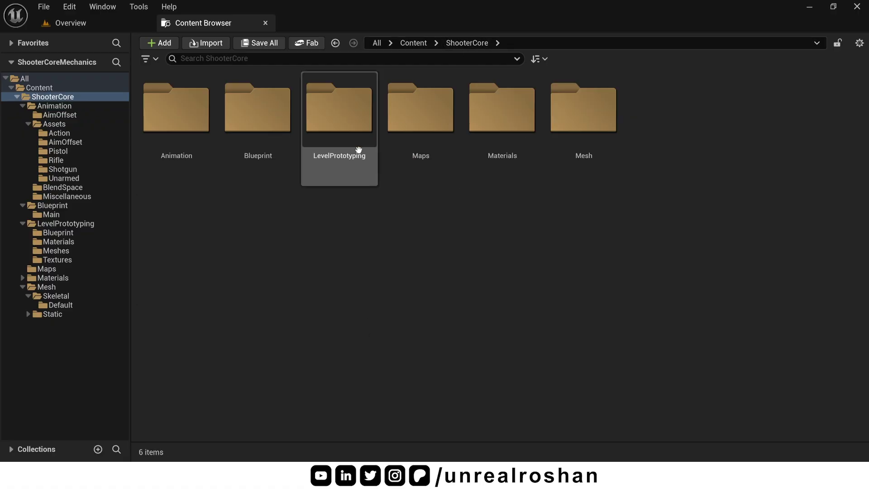
pyautogui.click(245, 164)
pyautogui.doubleClick(244, 163)
pyautogui.doubleClick(200, 165)
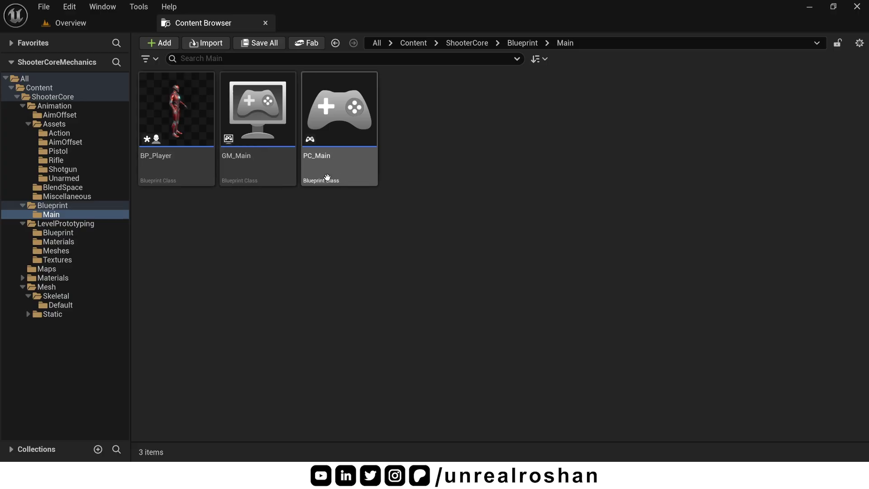
pyautogui.doubleClick(343, 174)
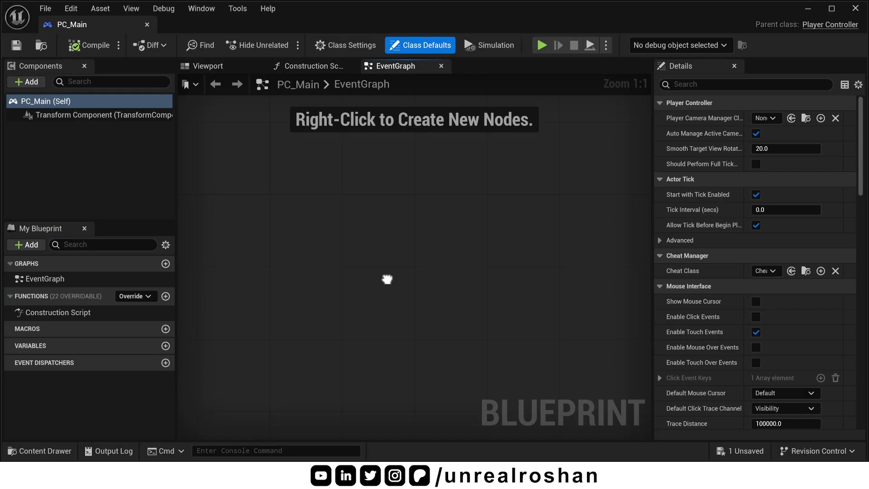
pyautogui.moveTo(387, 279); pyautogui.dragTo(425, 220, button='right')
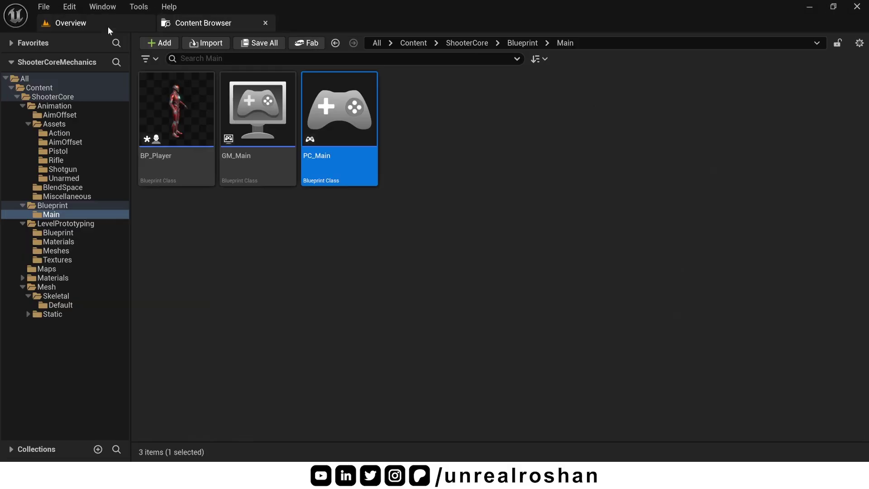
# - View the parent classes offered for a new Blueprint Class, and cancel the creation
pyautogui.rightClick(379, 212)
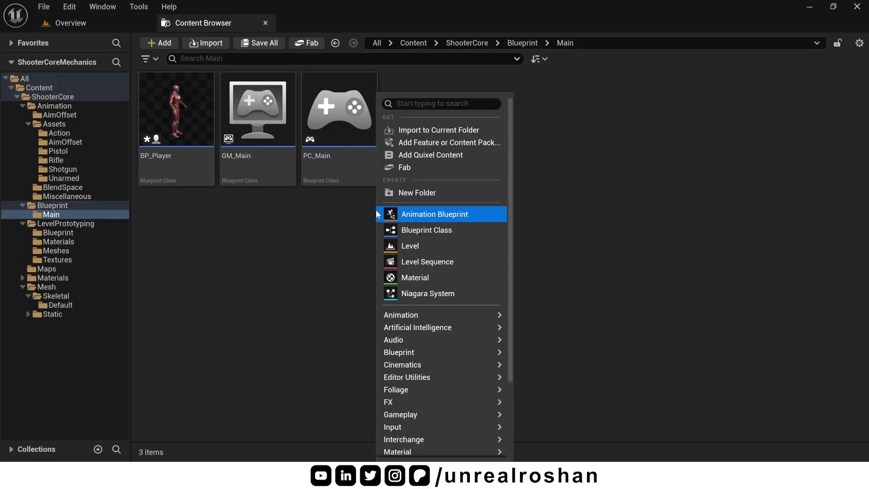
pyautogui.click(431, 229)
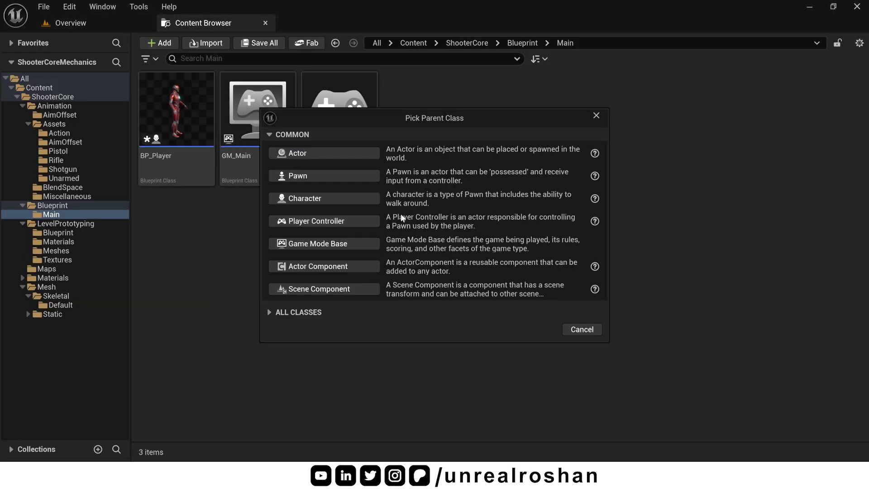
pyautogui.click(596, 115)
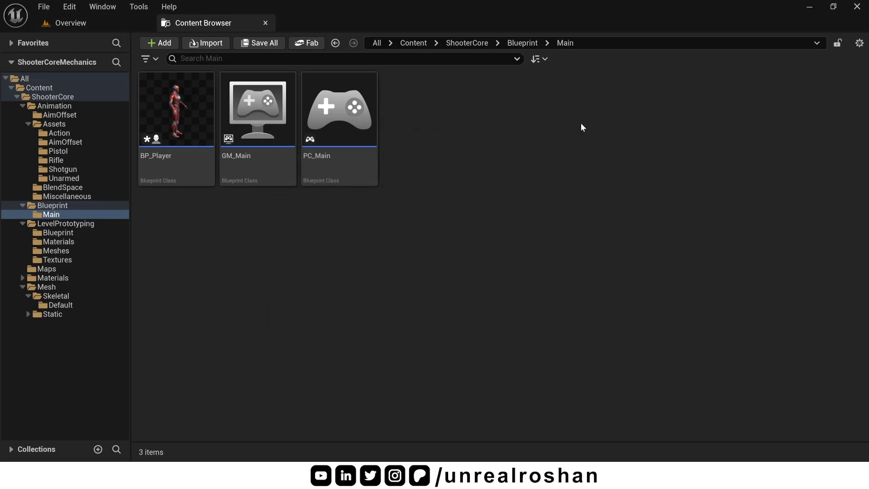
# - Open the GM_Main game mode, check its player controller and default pawn classes, and close it
pyautogui.click(249, 171)
pyautogui.doubleClick(277, 171)
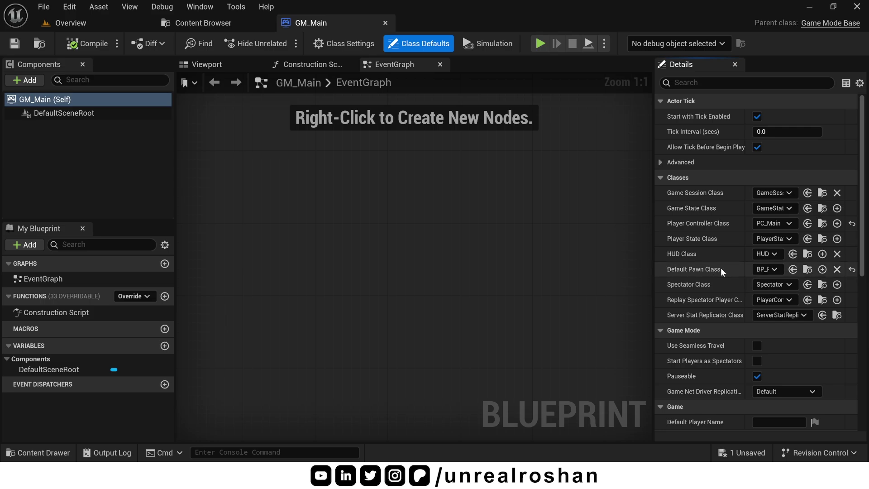
pyautogui.middleClick(323, 26)
pyautogui.click(216, 187)
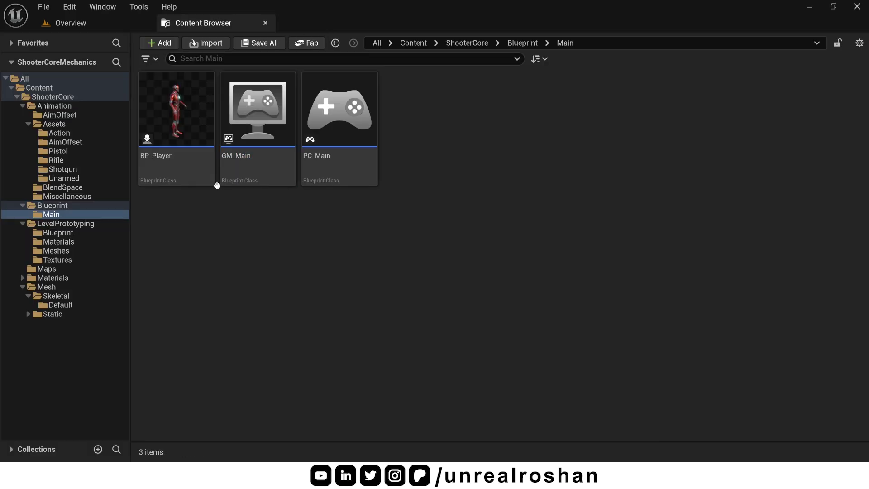
# - Open the BP_Player blueprint, inspect its SpringArm and Camera components in the 3D preview, and return to the event graph
pyautogui.doubleClick(193, 161)
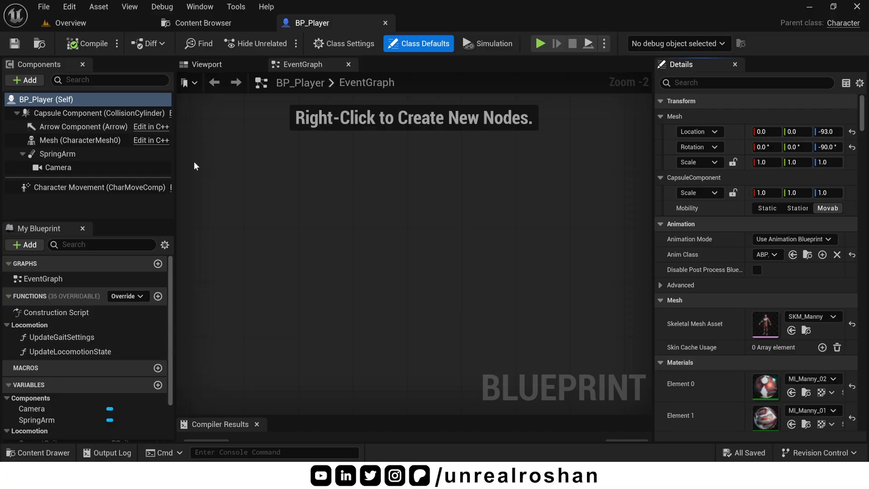
pyautogui.click(215, 62)
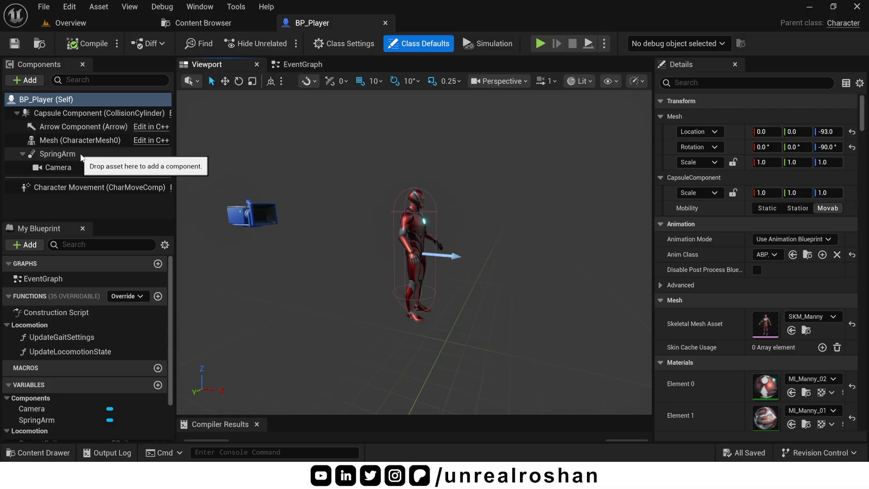
pyautogui.click(73, 154)
pyautogui.click(81, 168)
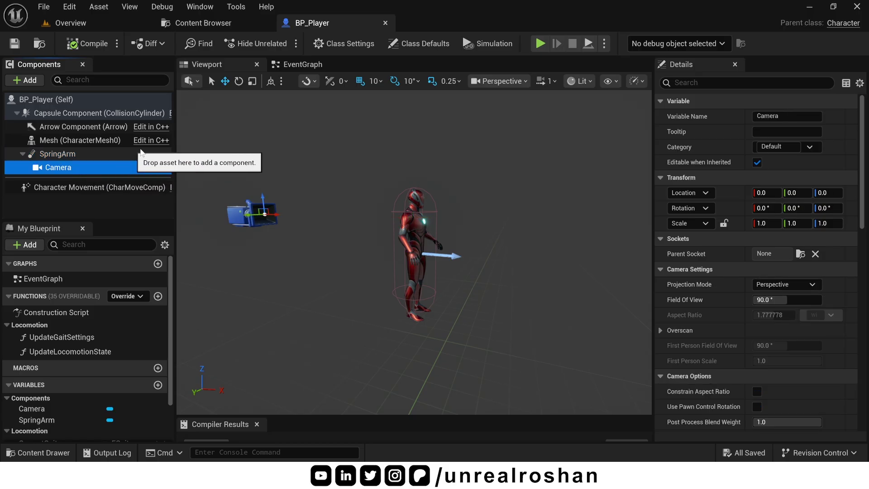
pyautogui.click(322, 65)
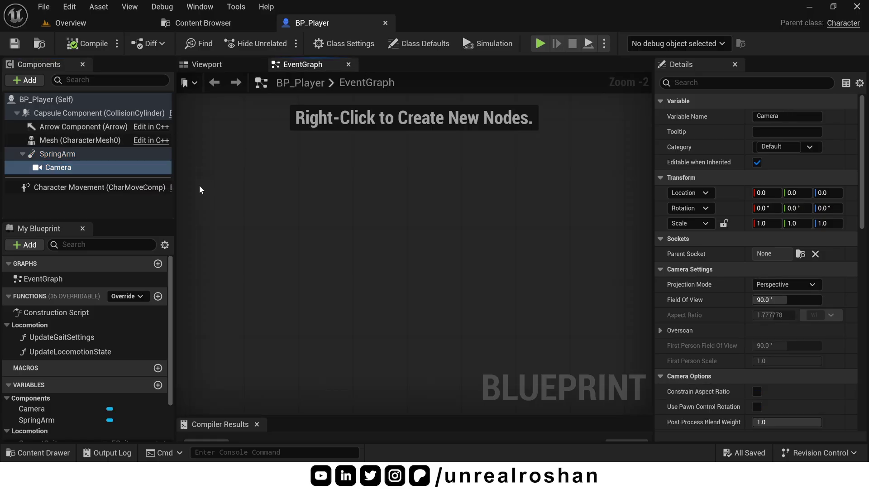
# - Examine the inputs of BP_Player's Locomotion functions, UpdateGaitSettings and UpdateLocomotionState
pyautogui.click(54, 325)
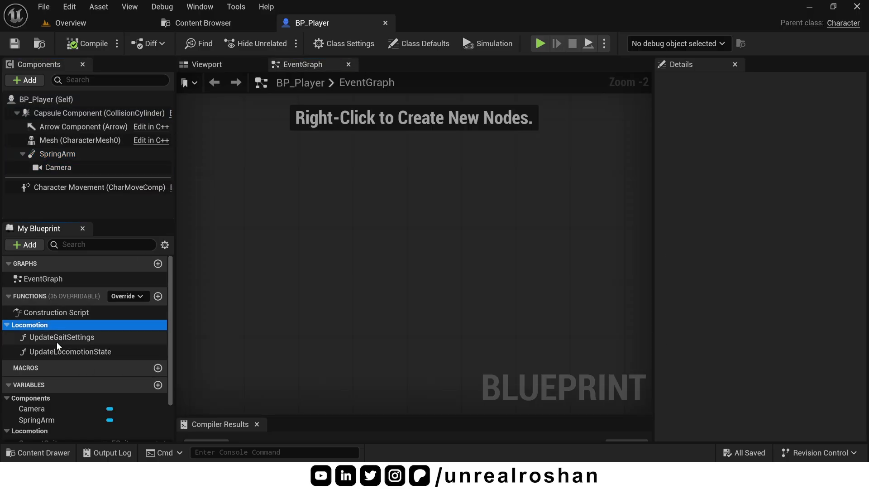
pyautogui.click(58, 352)
pyautogui.click(59, 338)
pyautogui.click(64, 351)
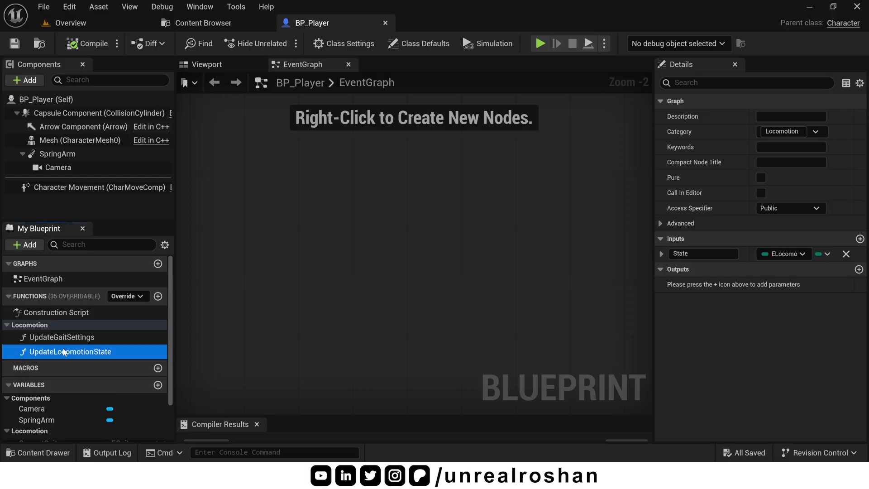
pyautogui.click(79, 338)
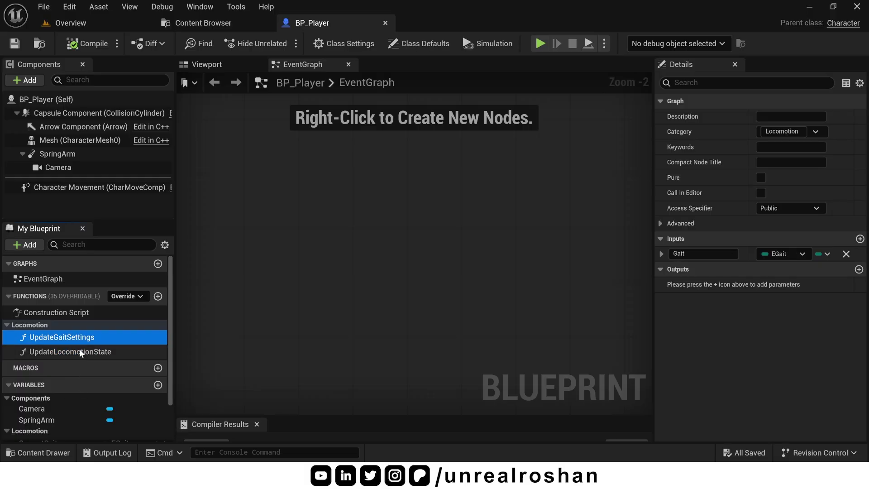
pyautogui.click(86, 352)
pyautogui.click(84, 338)
pyautogui.click(89, 352)
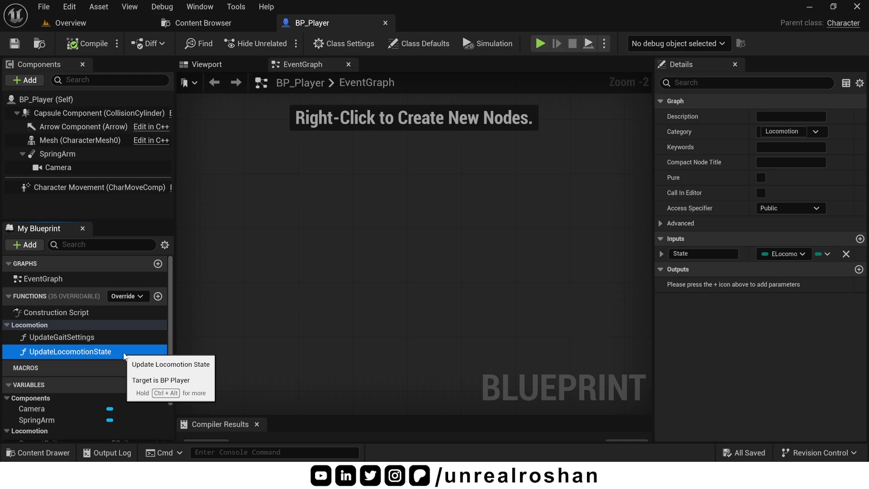
# - Add an Update Locomotion State call to BP_Player's event graph and set its State to Pistol
pyautogui.moveTo(124, 355); pyautogui.dragTo(390, 210)
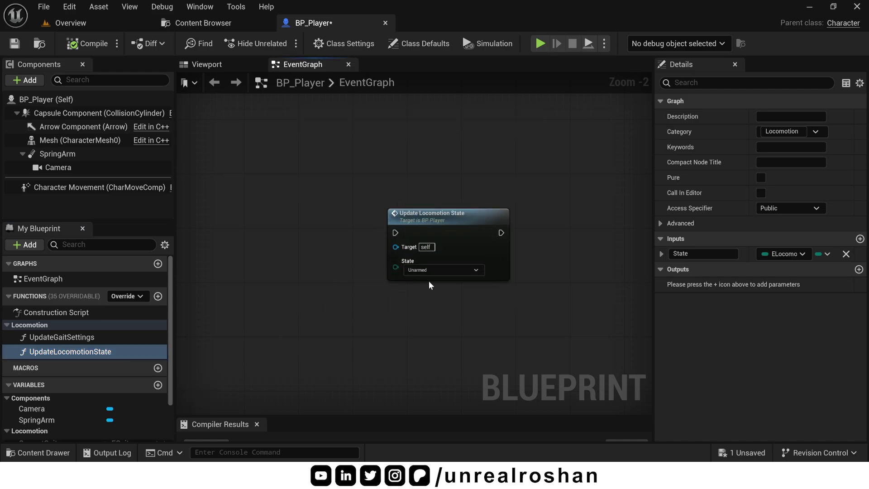
pyautogui.click(448, 270)
pyautogui.click(429, 296)
pyautogui.click(444, 270)
pyautogui.click(417, 306)
# - Add an Update Gait Settings call below the Update Locomotion State node, set its Gait to Walking, and reopen the gait options
pyautogui.moveTo(63, 337); pyautogui.dragTo(349, 326)
pyautogui.moveTo(471, 327); pyautogui.dragTo(469, 206, button='right')
pyautogui.click(375, 266)
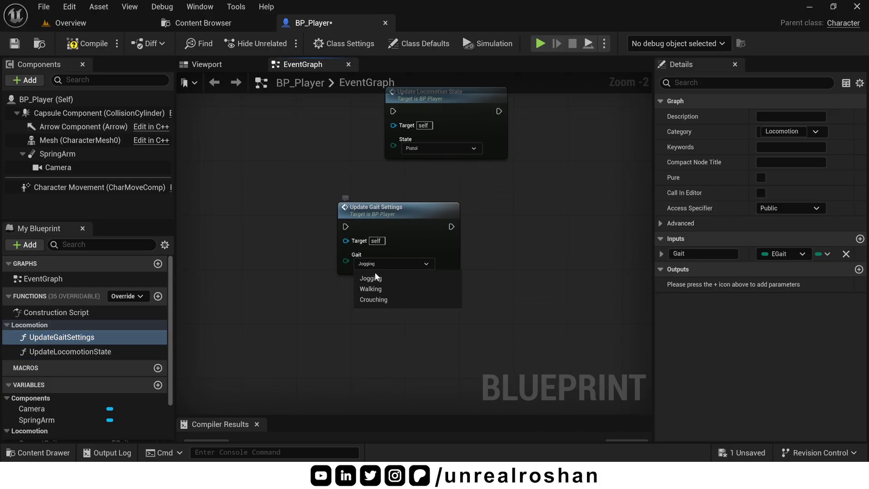
pyautogui.click(375, 264)
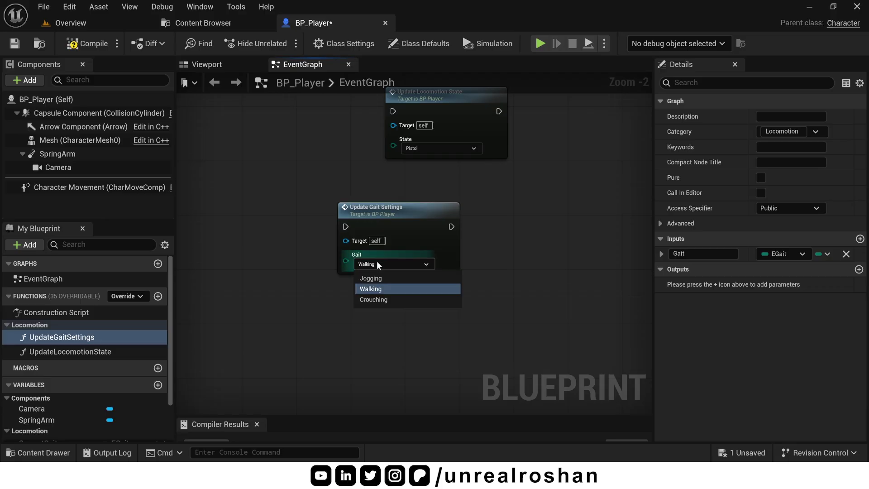